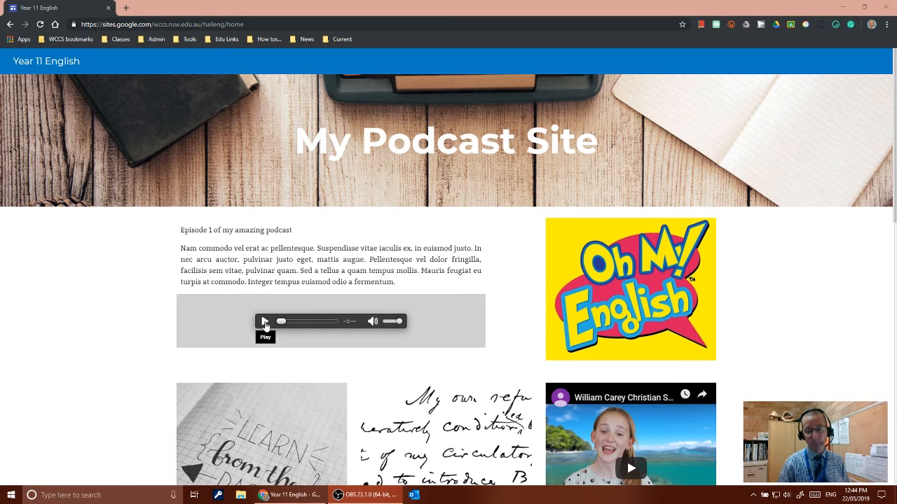
Step: Look through the example podcast page, including its episode audio player, images, video and text sections
scroll(573, 287, "down", 1)
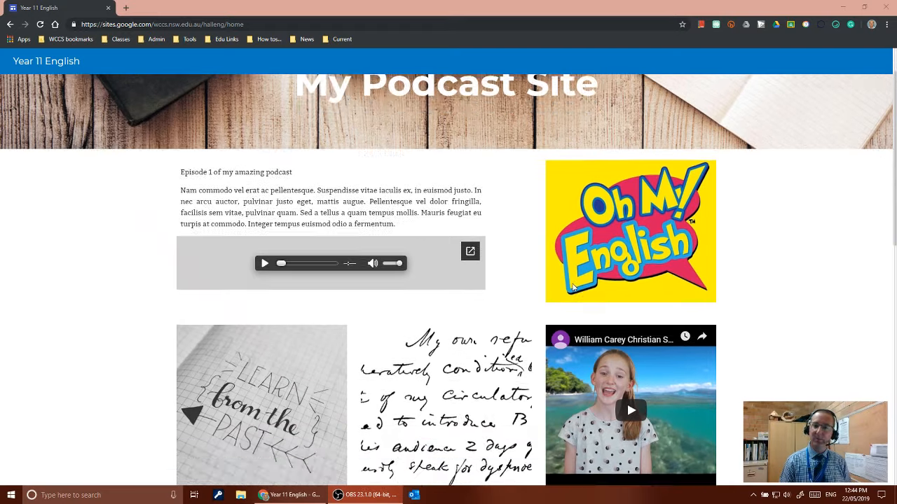
scroll(573, 287, "down", 1)
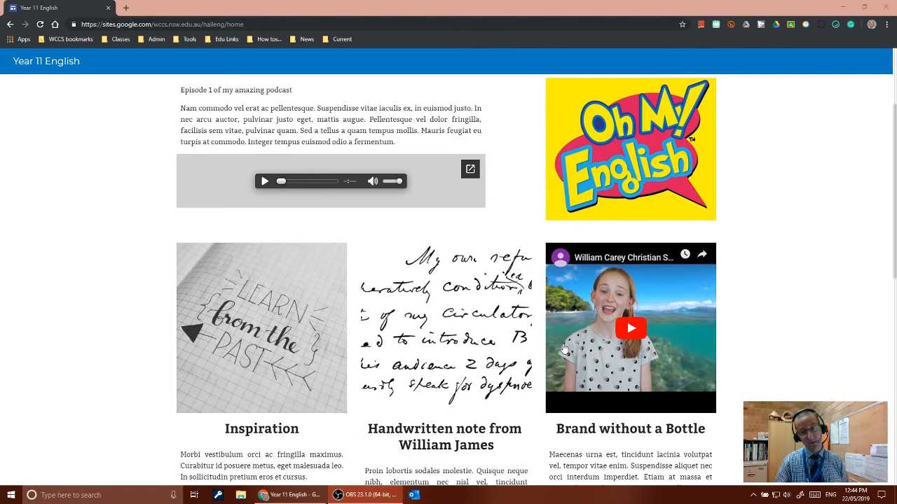
scroll(564, 349, "down", 5)
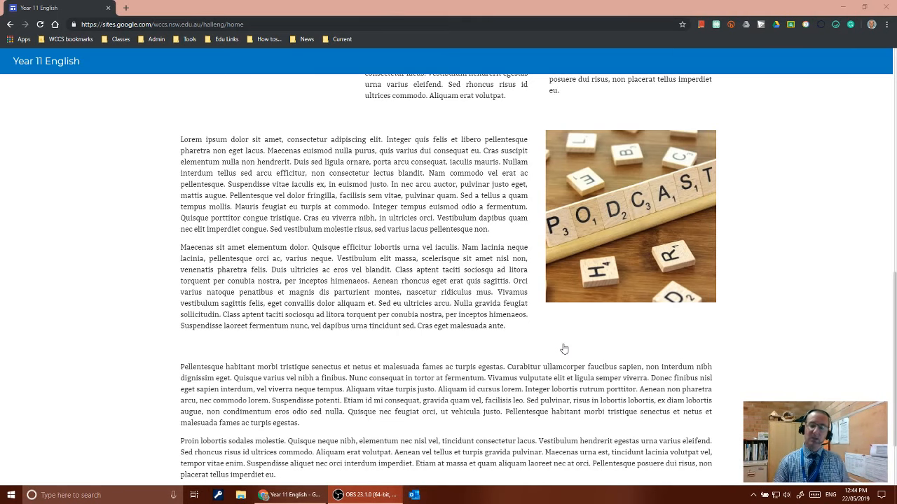
scroll(564, 349, "up", 8)
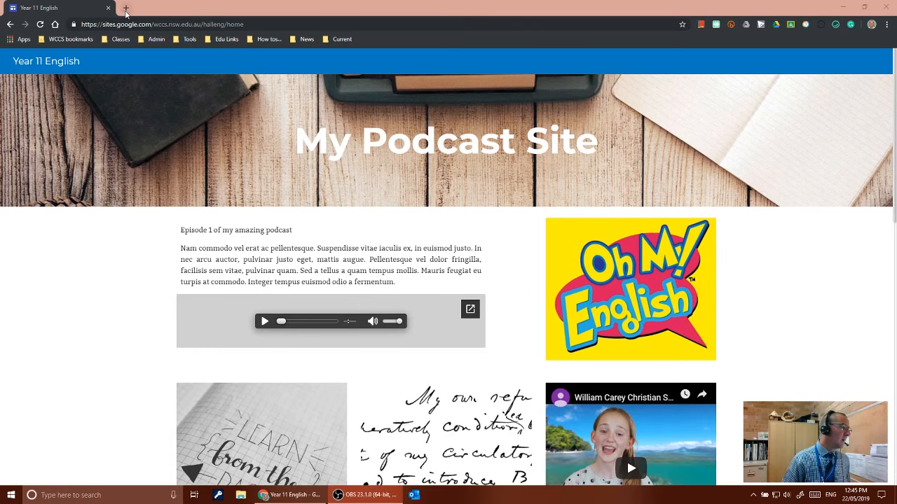
Step: Search the web for "audacity" in a new tab and open the Audacity download page
left_click(126, 9)
type("audacity")
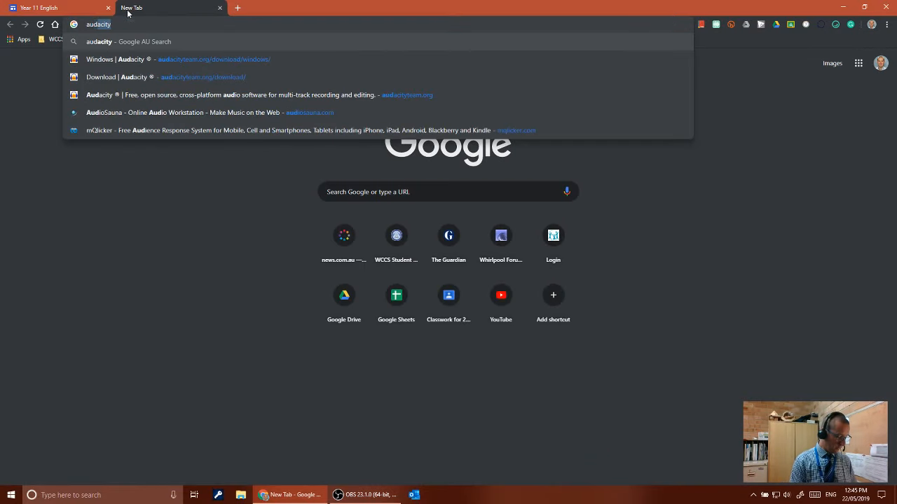
key("Return")
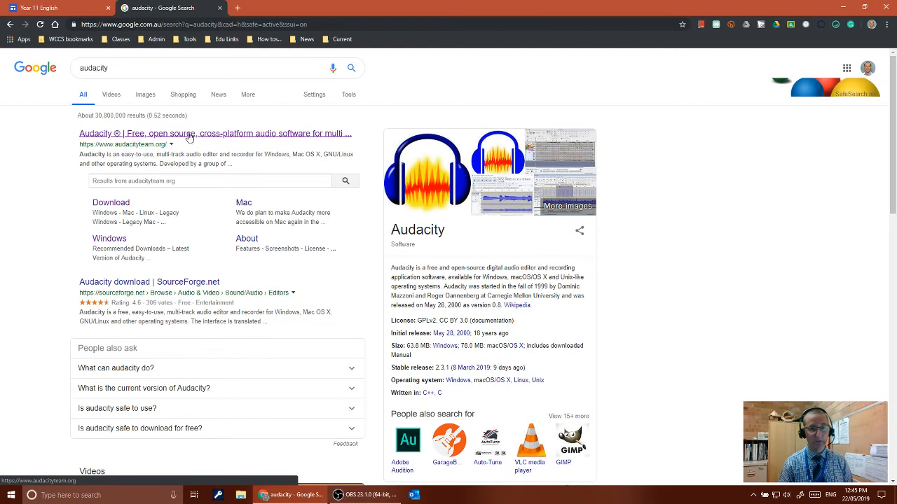
left_click(108, 204)
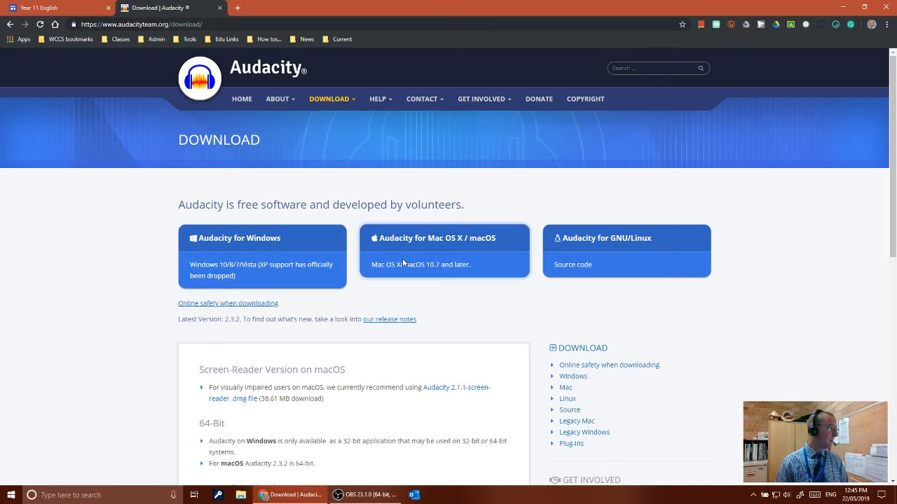
Step: Switch to the installed Audacity desktop application and dismiss its welcome message
left_click(10, 497)
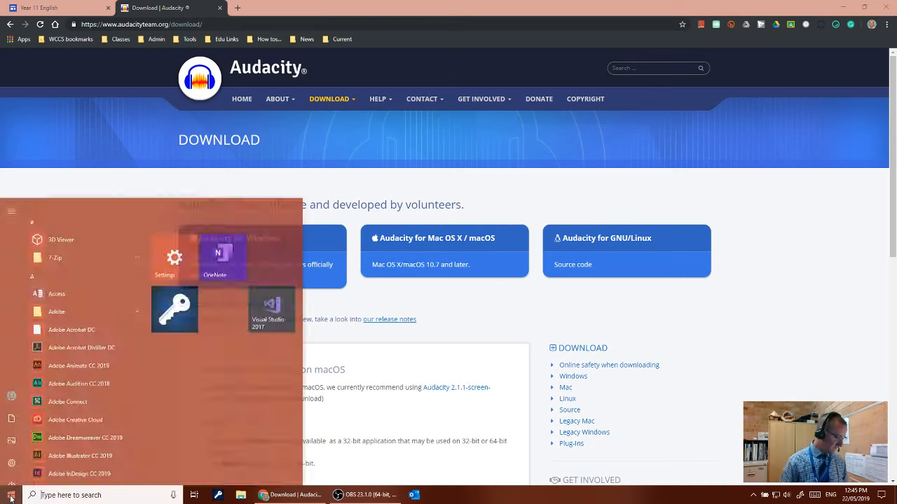
type("auda")
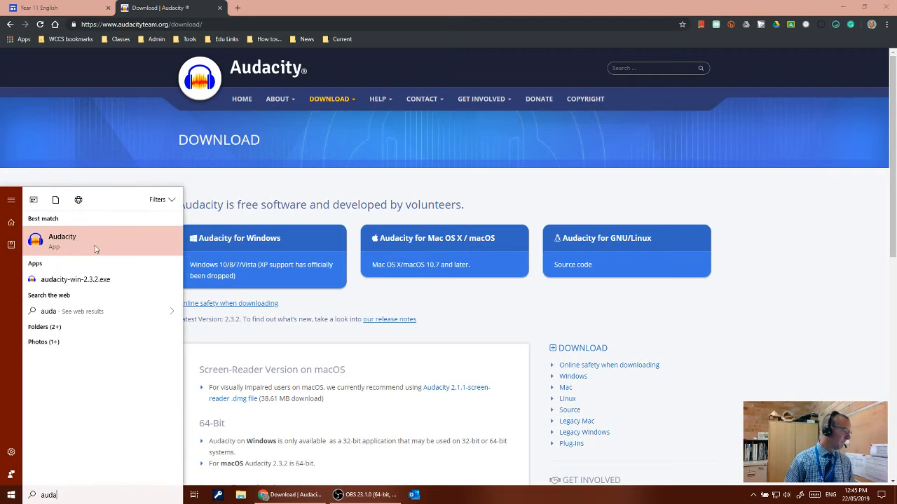
left_click(73, 244)
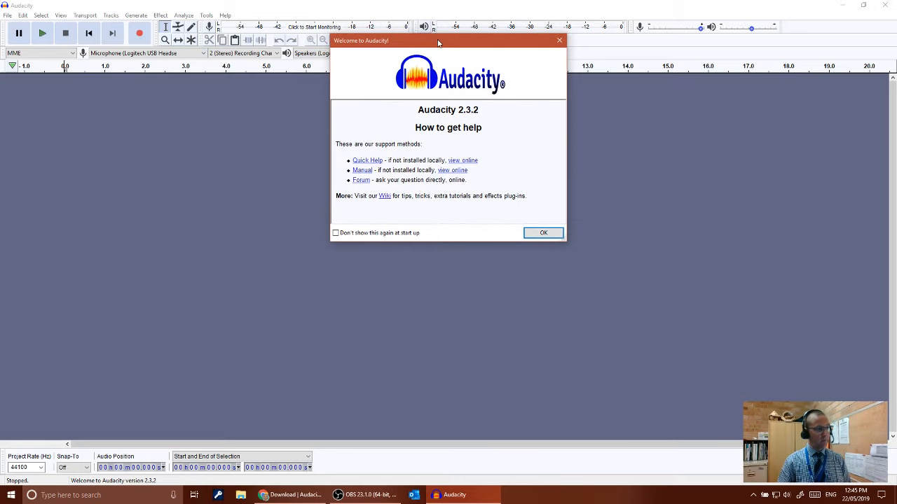
left_click_drag(439, 41, 480, 86)
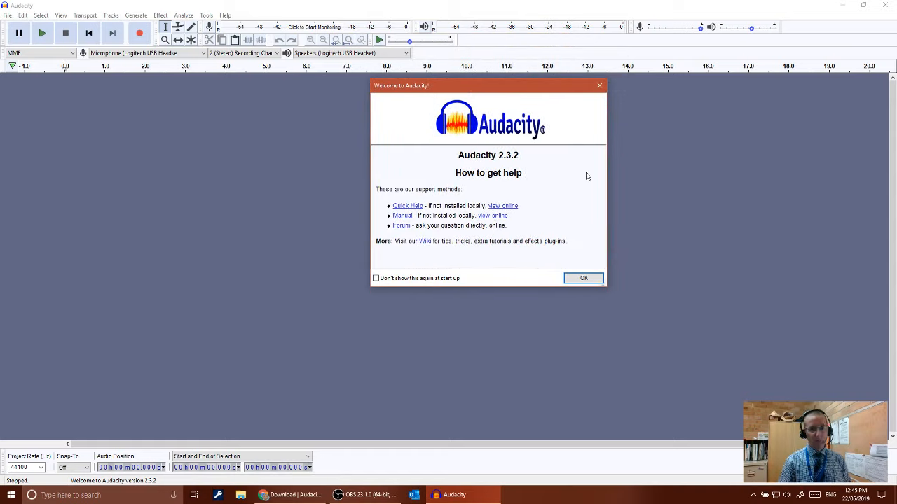
left_click(584, 279)
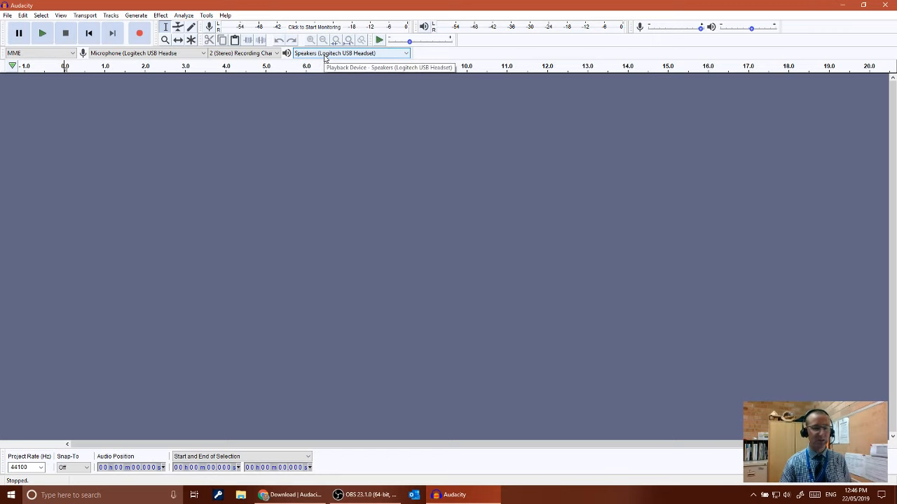
Step: Choose the Logitech USB Headset as both the recording microphone and the playback speakers
left_click(175, 54)
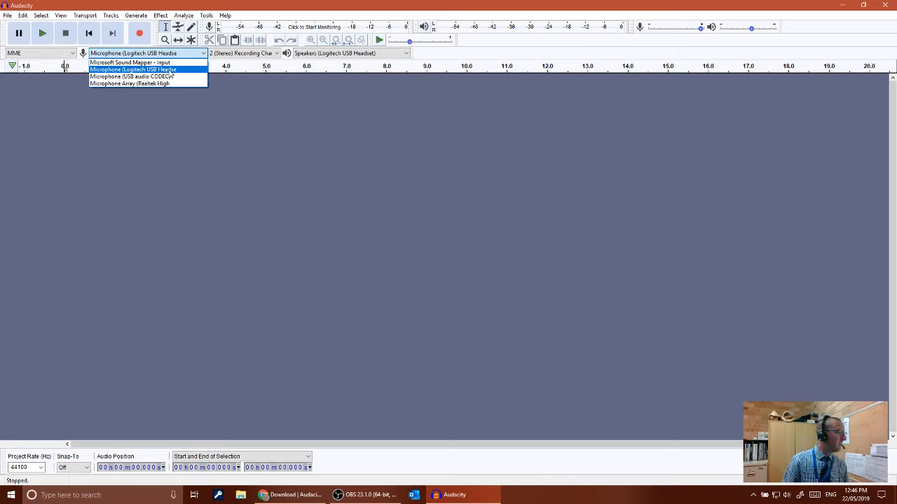
left_click(168, 71)
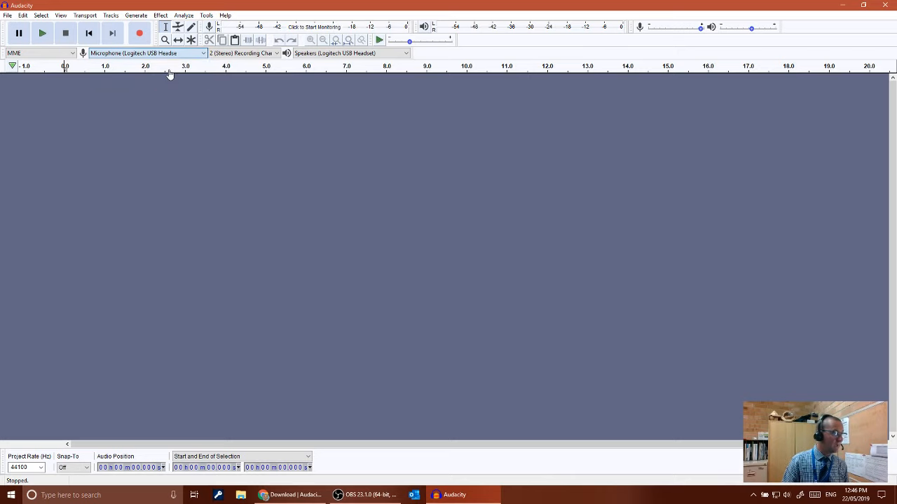
left_click(352, 55)
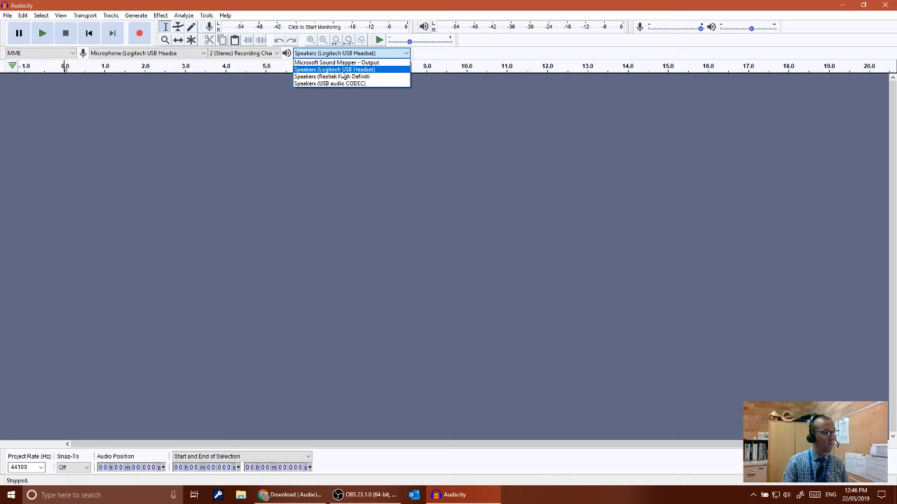
left_click(364, 70)
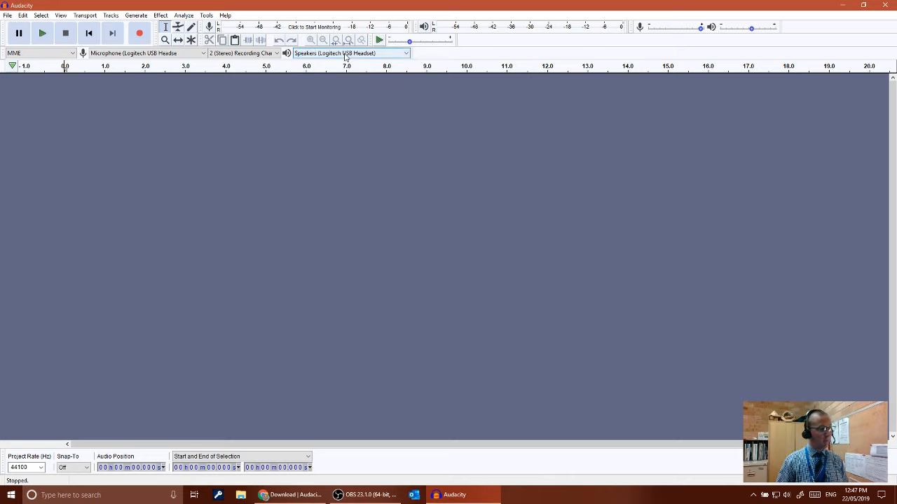
Step: Record a stereo voice clip of about 12 seconds on a new track
left_click(140, 33)
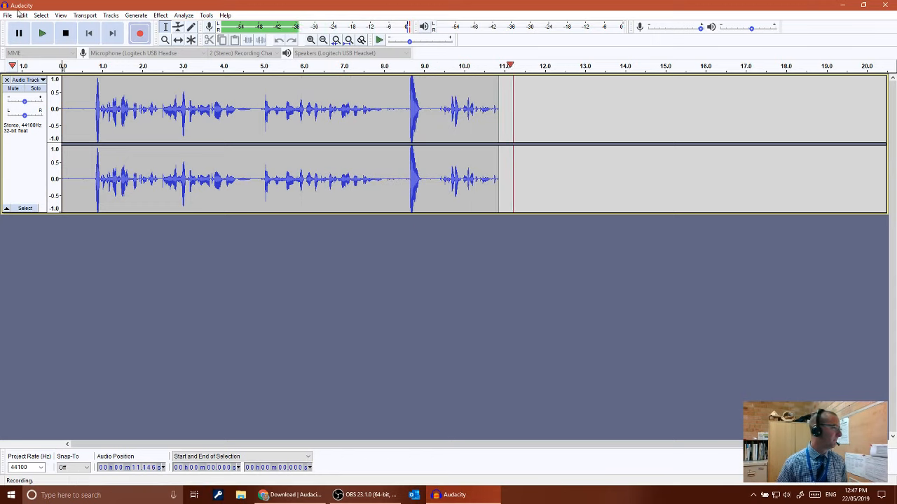
left_click(65, 33)
Step: Delete the faulty part of the recording from the loud spike at about 8.5 seconds to the end
left_click(409, 114)
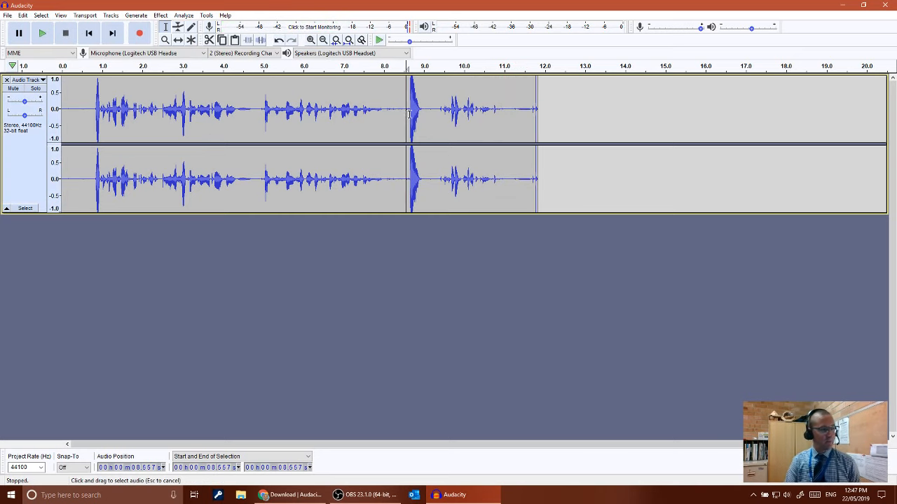
left_click_drag(408, 114, 425, 114)
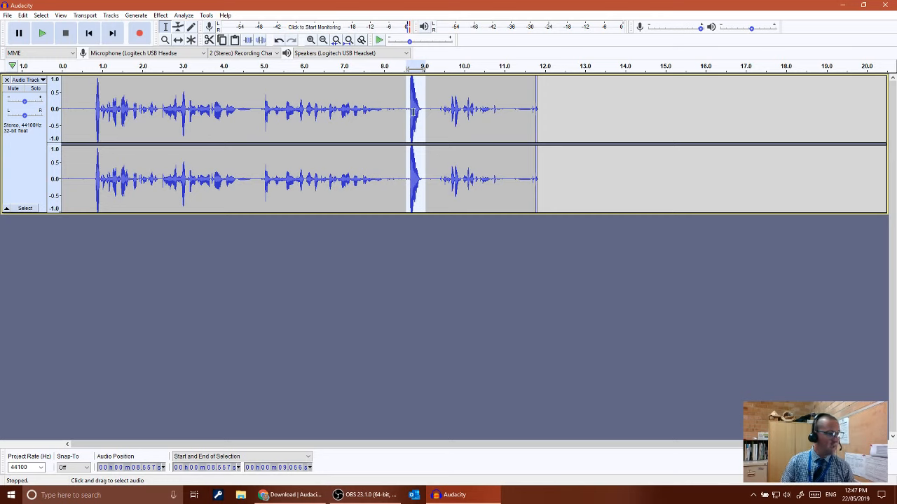
left_click_drag(404, 110, 430, 110)
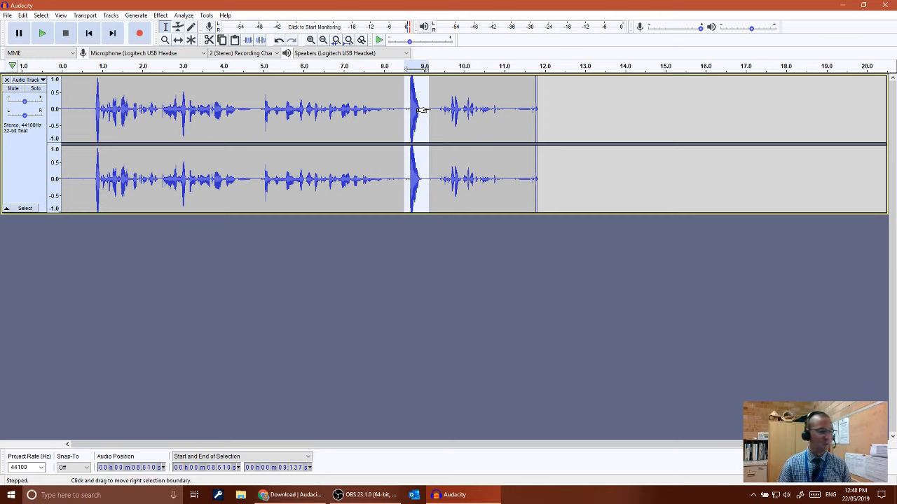
left_click_drag(444, 119, 502, 120)
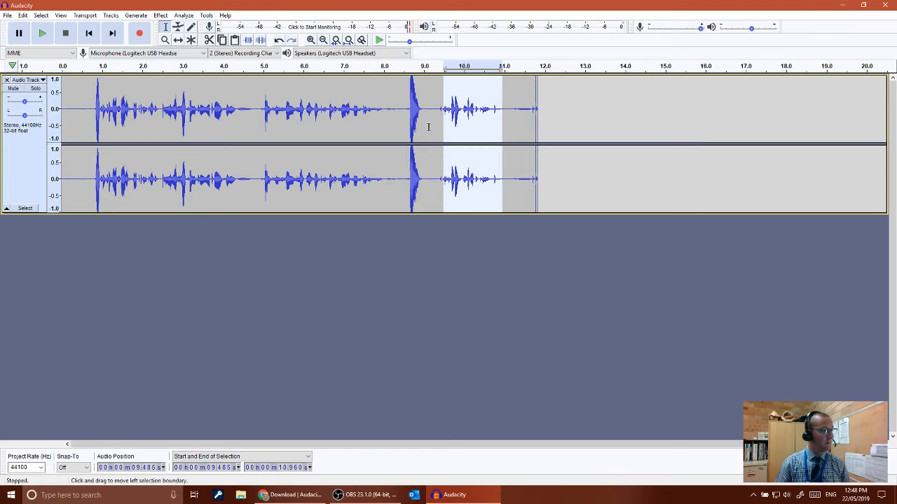
left_click_drag(401, 119, 521, 125)
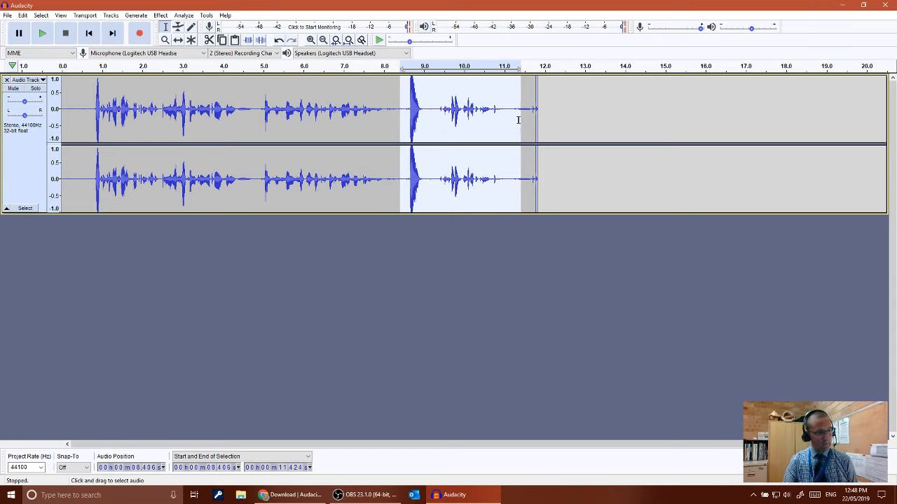
left_click(404, 100)
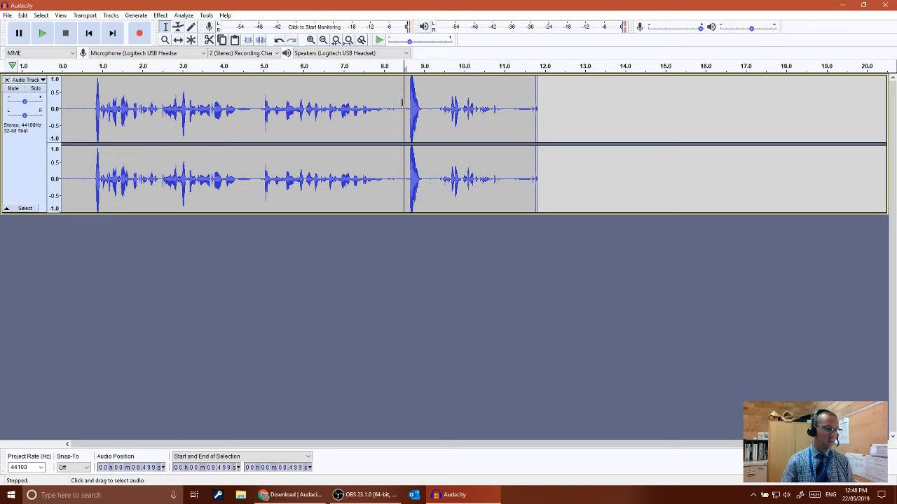
left_click_drag(410, 106, 541, 106)
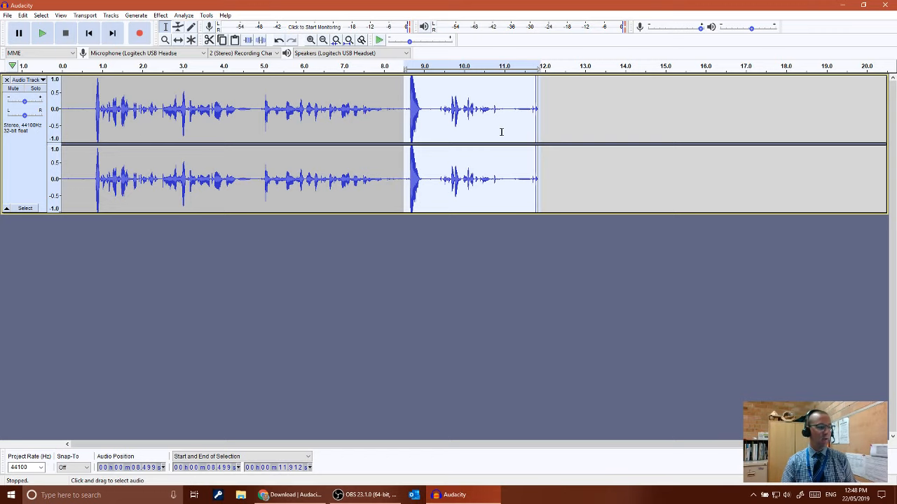
key("Delete")
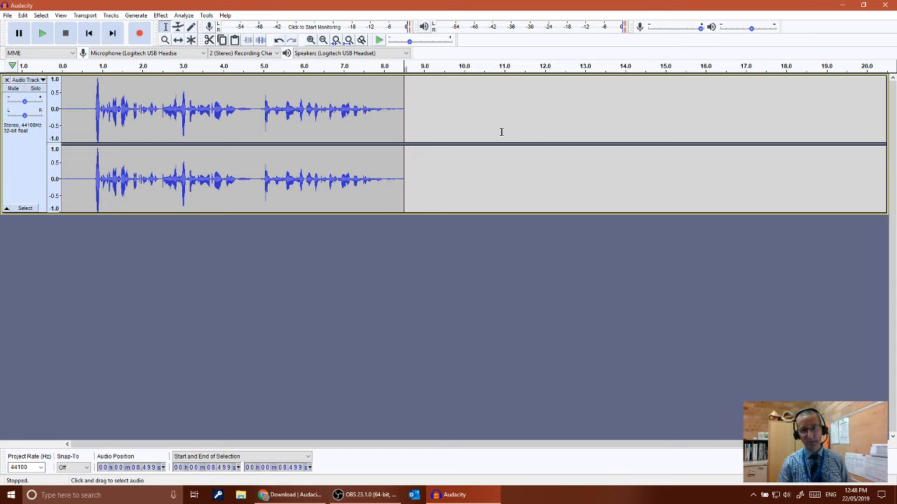
Step: Place the cursor at the end of the remaining audio and record about 5 more seconds of speech onto the same track
left_click(407, 117)
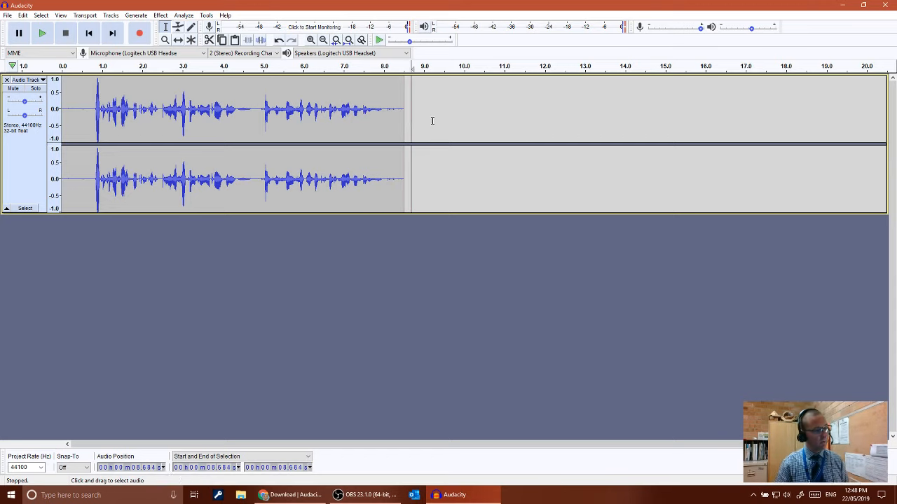
left_click(446, 121)
left_click(480, 123)
left_click(416, 125)
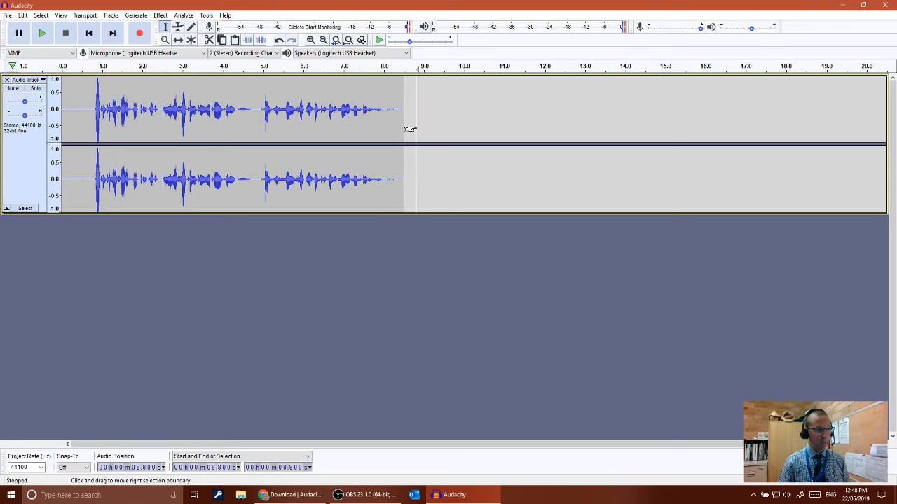
left_click(405, 124)
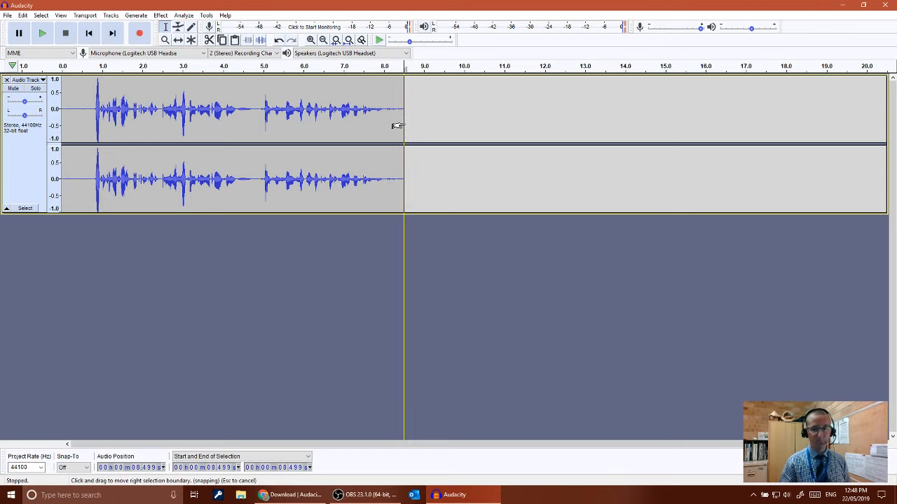
left_click(139, 33)
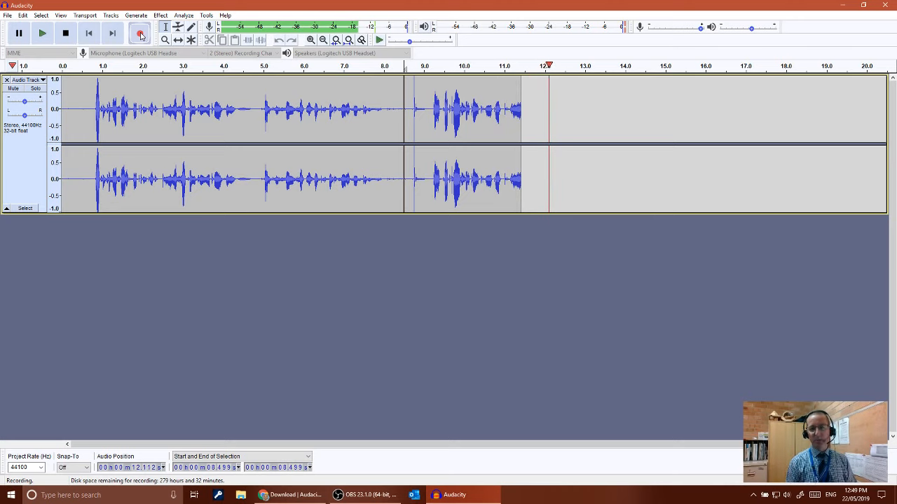
left_click(64, 34)
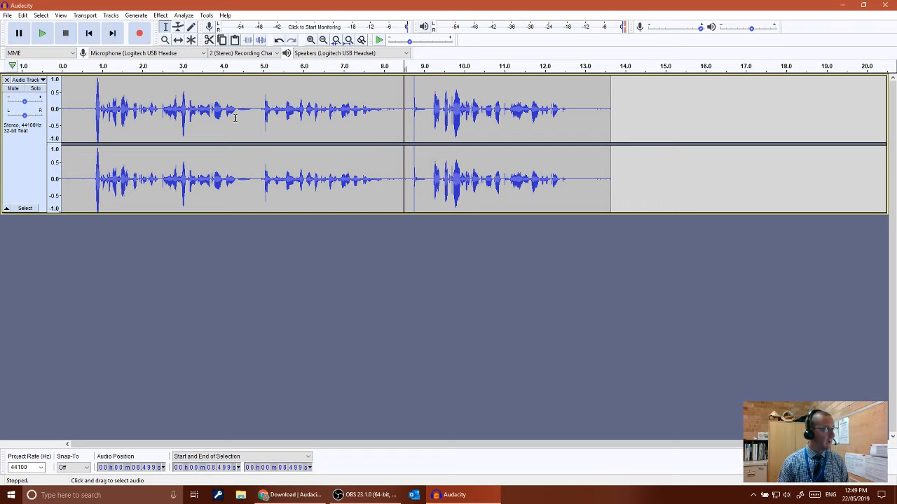
Step: Play back the combined recording from about 0.5 seconds to check the newly recorded section
left_click(82, 112)
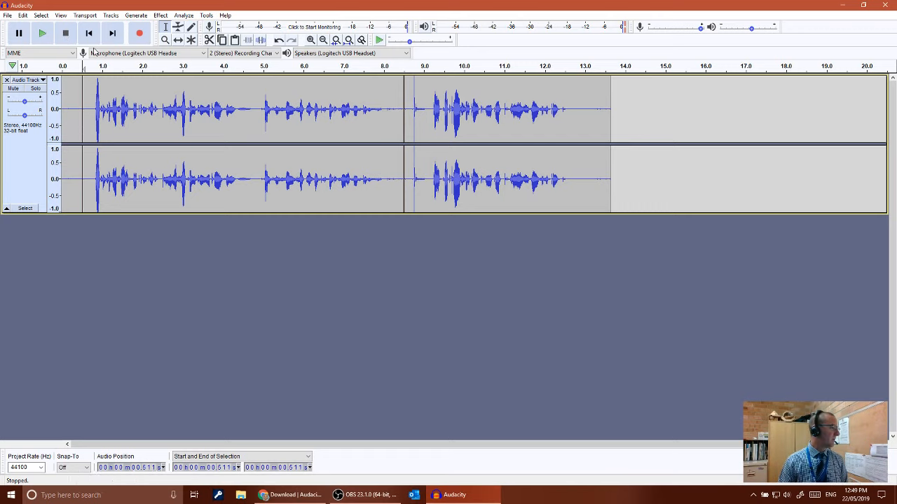
left_click(40, 37)
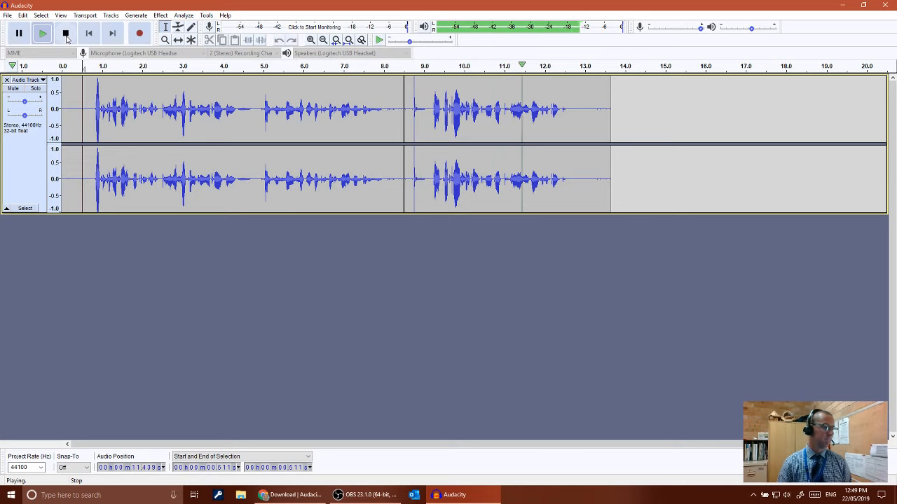
left_click(66, 35)
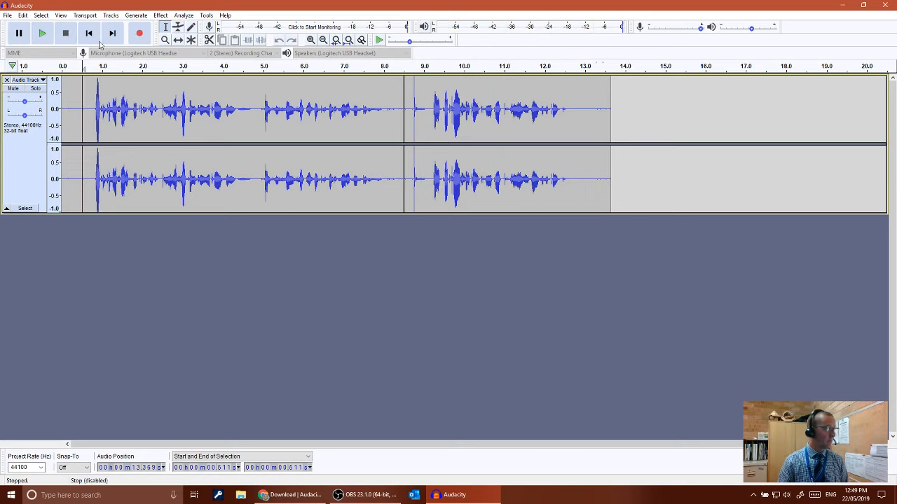
Step: Delete the short click noise between about 8.6 and 9.0 seconds, just before the second recording's speech
left_click_drag(421, 117, 405, 117)
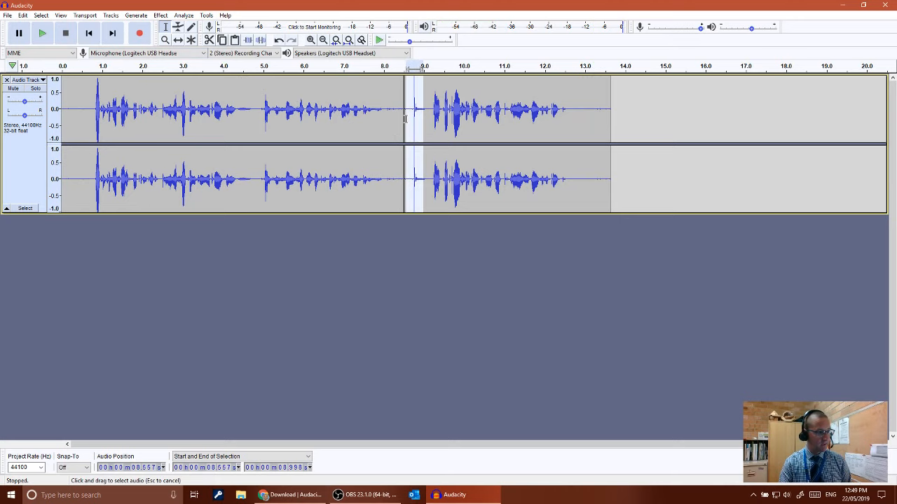
key("Delete")
key("Delete")
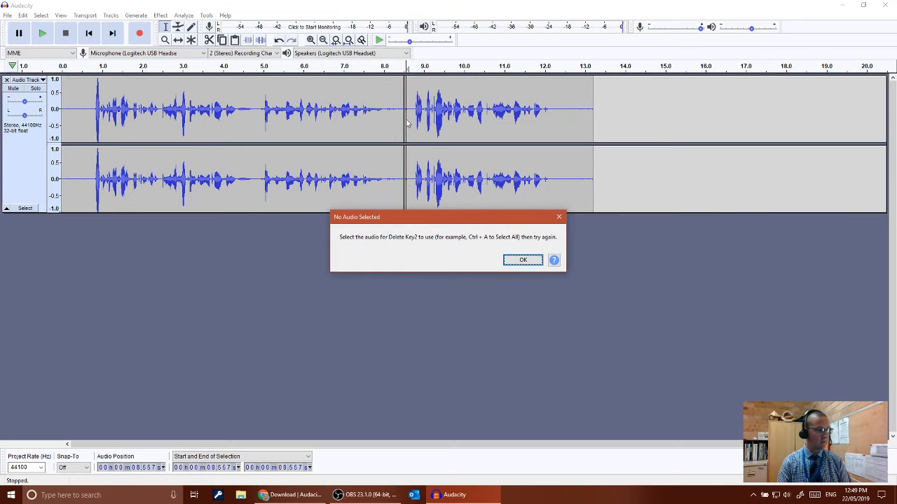
Step: Import the sound effect Board Room Applause 01.mp3 from the Applause folder as a new track
left_click(532, 260)
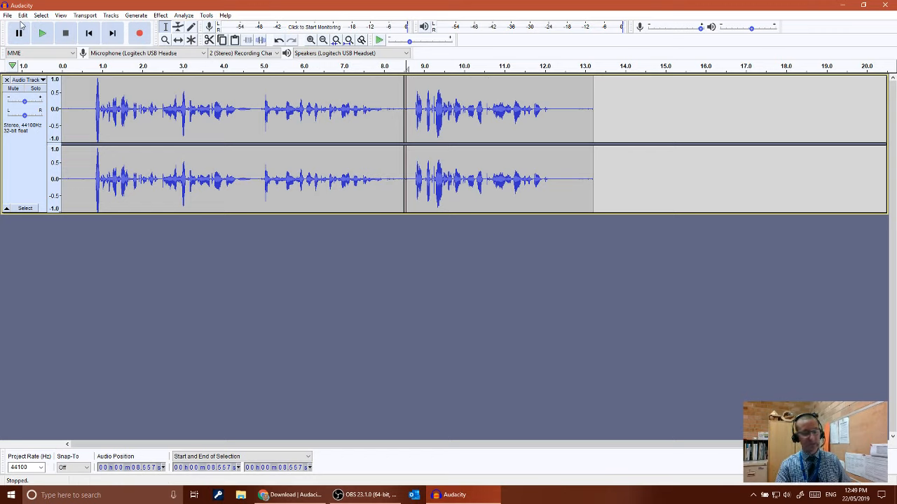
left_click(593, 126)
left_click(6, 16)
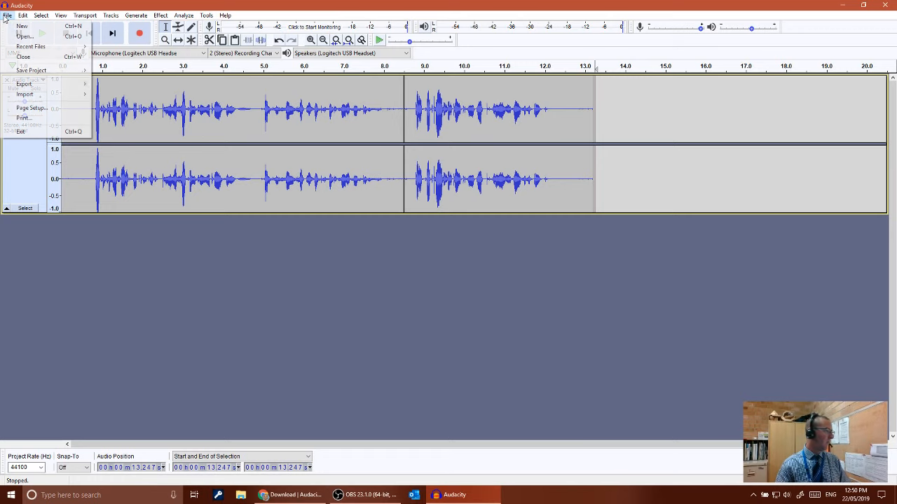
mouse_move(31, 99)
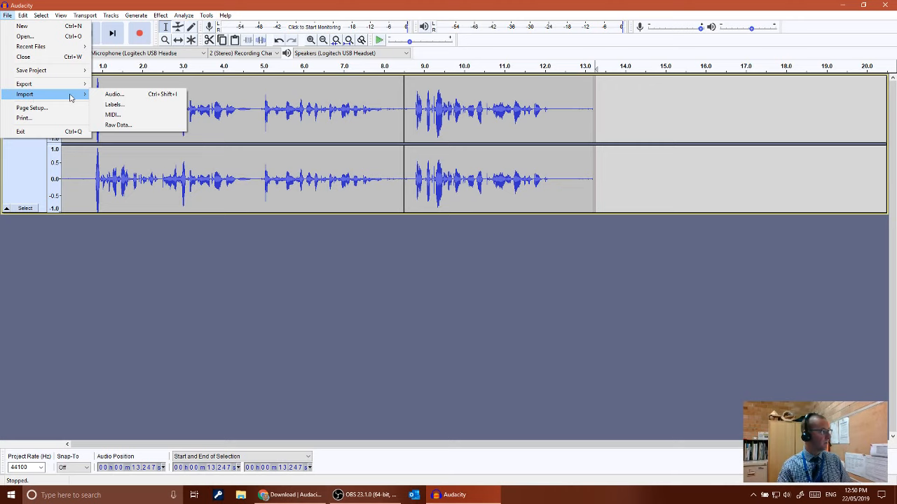
left_click(114, 94)
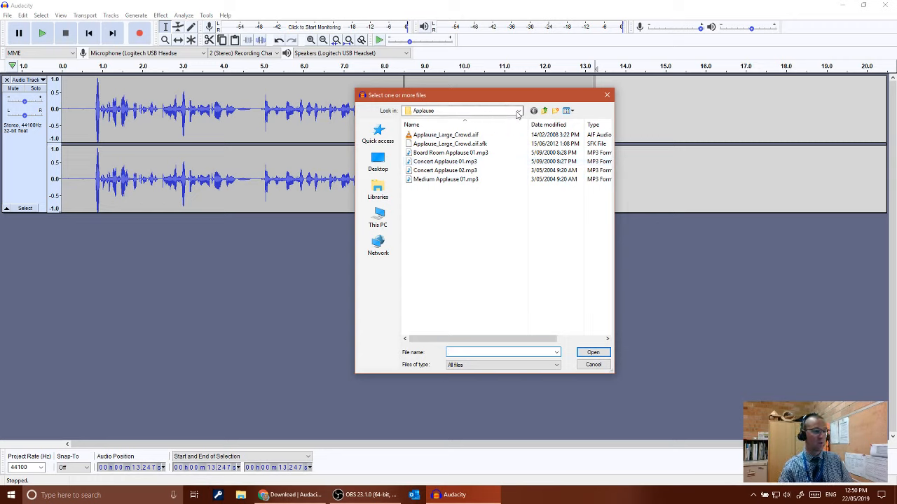
left_click(520, 114)
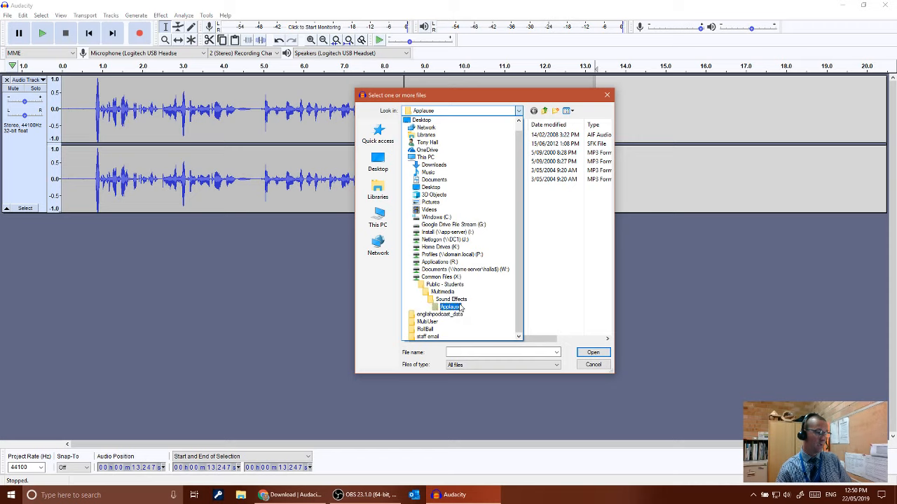
left_click(451, 307)
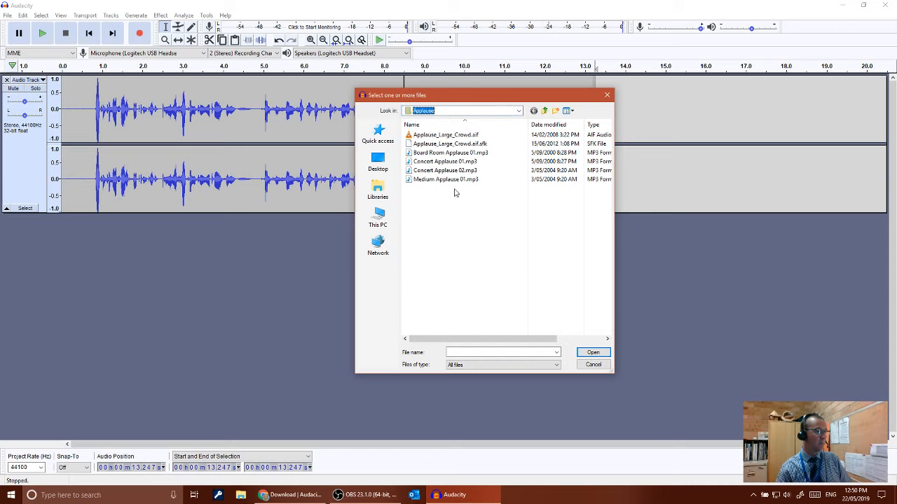
left_click(446, 154)
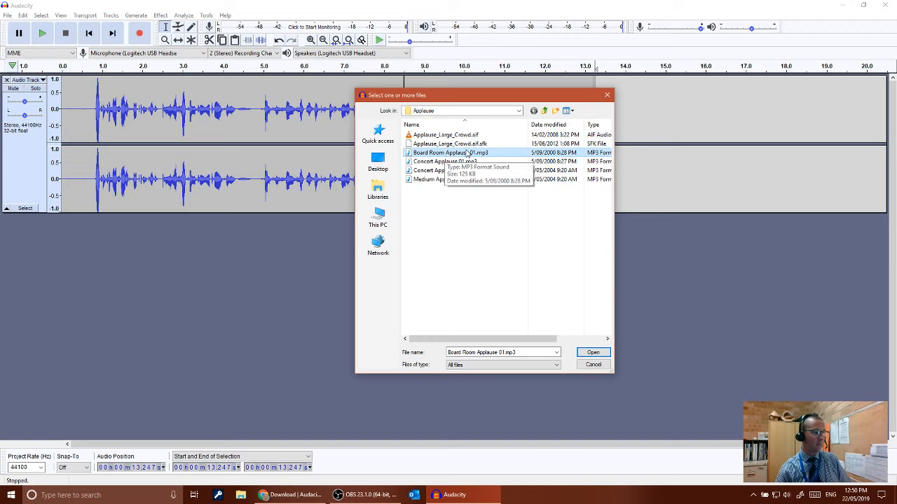
left_click(596, 352)
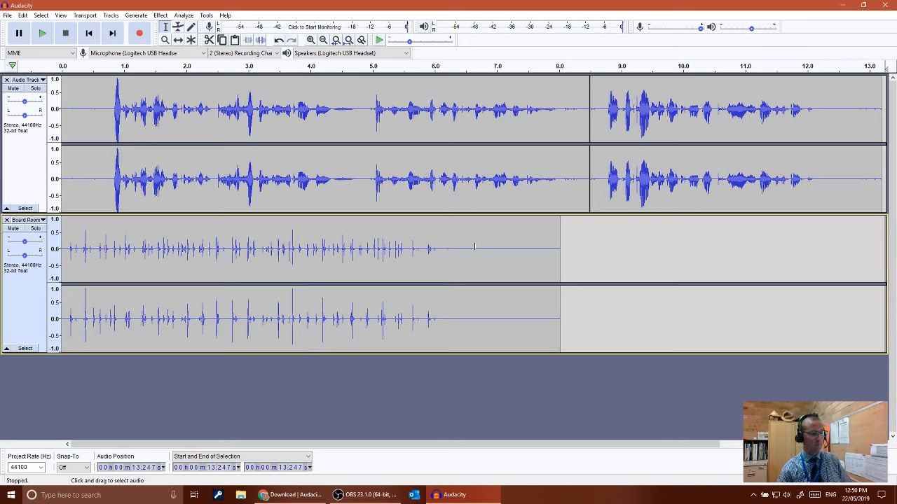
Step: Cut the applause audio from the start to about 6.6 seconds out of the imported Board Room track
left_click_drag(469, 245, 64, 251)
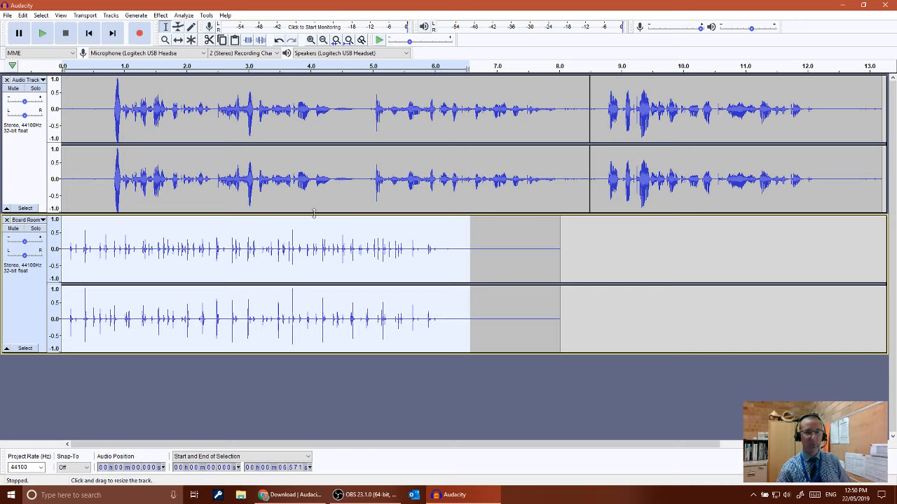
left_click(24, 16)
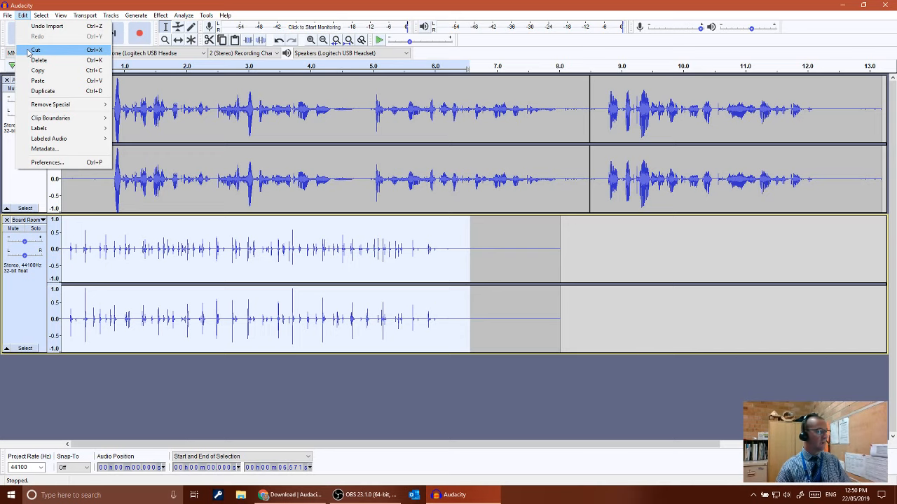
left_click(30, 50)
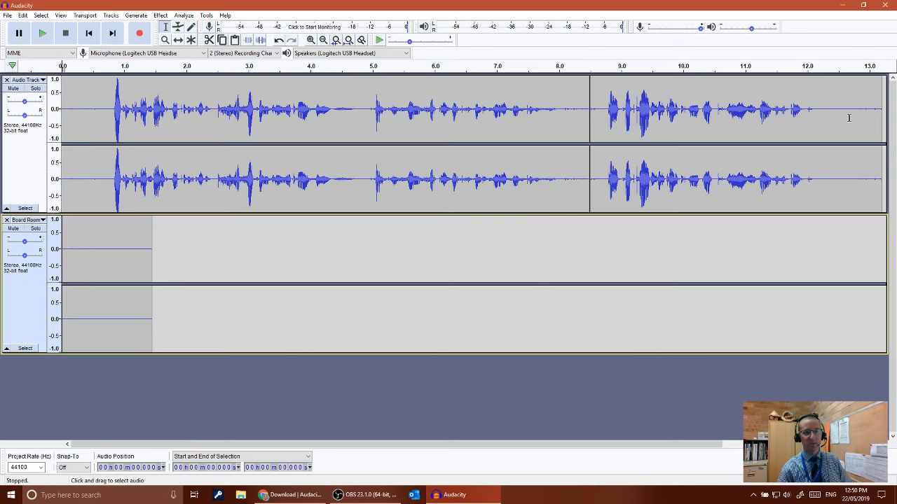
Step: Paste the cut applause into the speech track at about 13.1 seconds, after the last spoken words
left_click(875, 129)
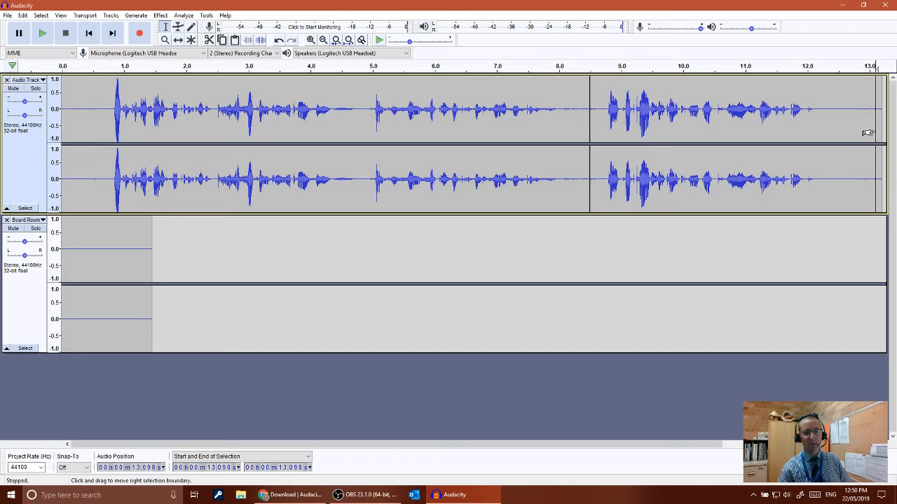
key("space")
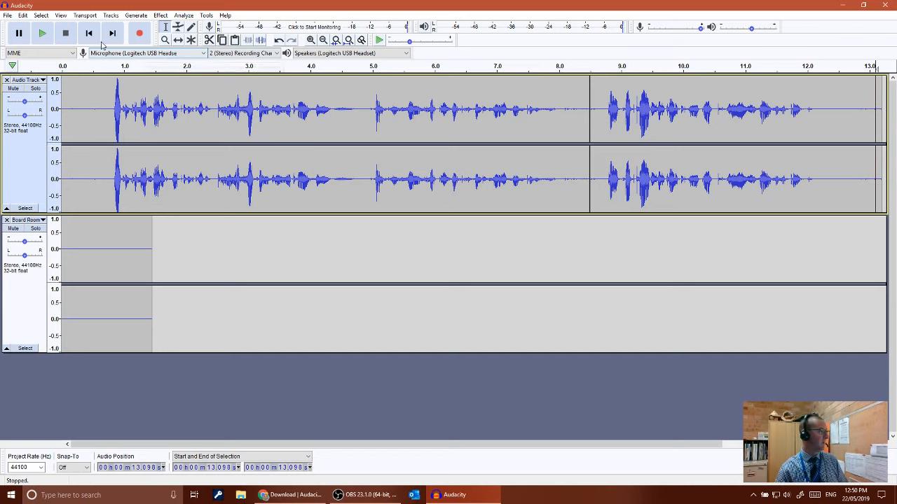
left_click(23, 16)
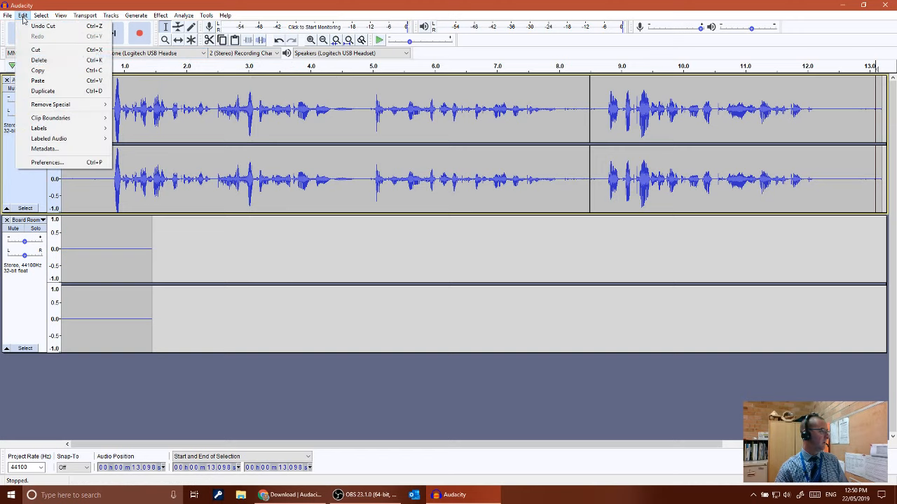
left_click(39, 81)
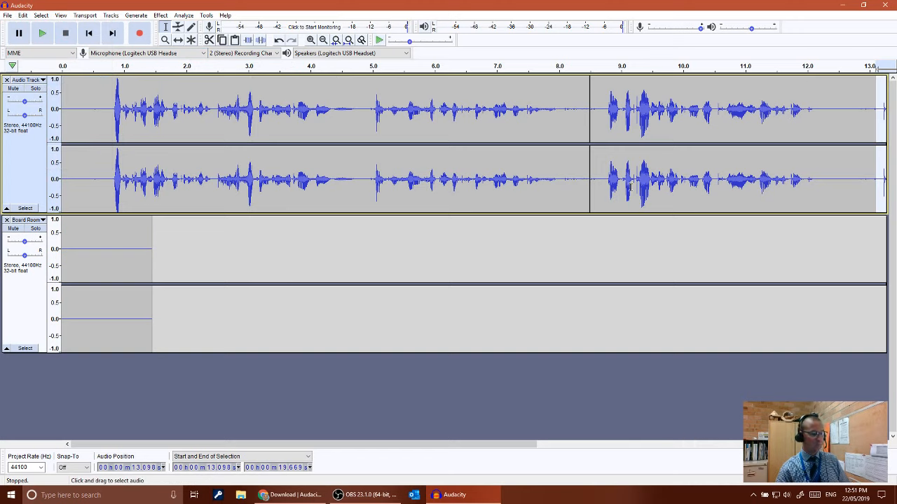
Step: Examine the whole combined track, highlighting the second speech section and the applause at its end
key("ctrl+3")
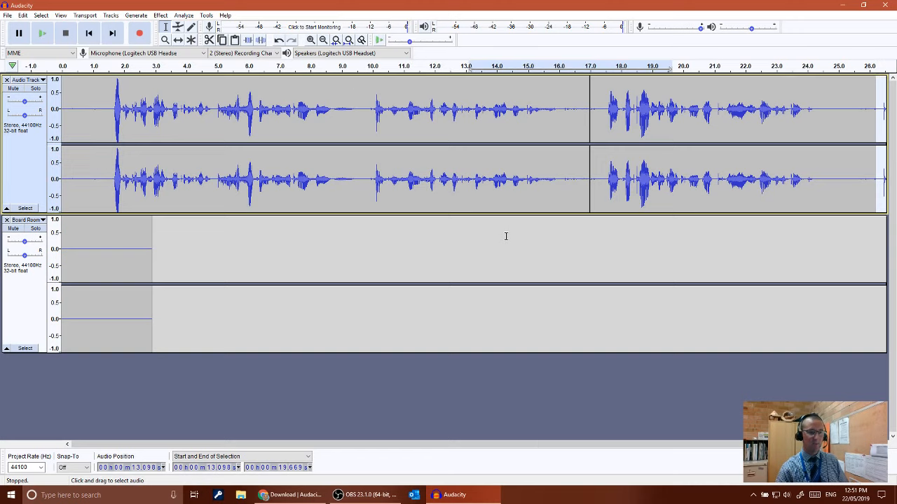
key("ctrl+3")
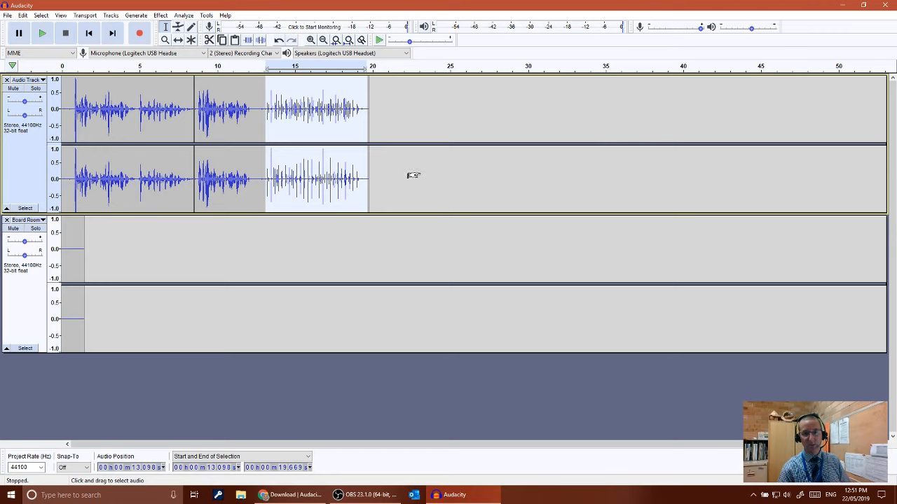
key("ctrl+3")
key("ctrl+1")
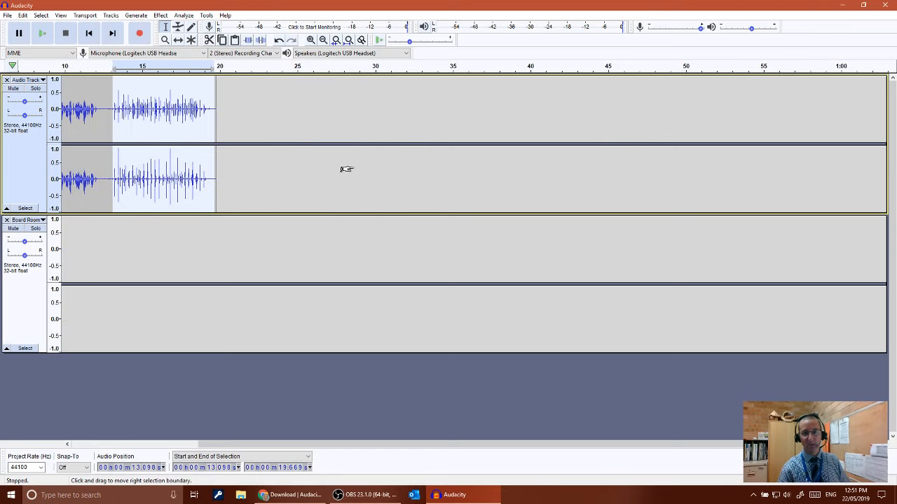
key("ctrl+1")
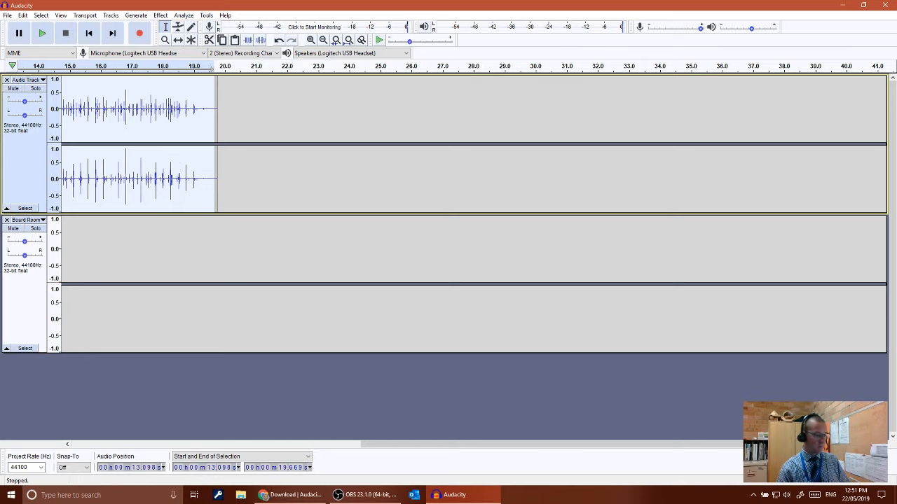
left_click_drag(475, 447, 102, 449)
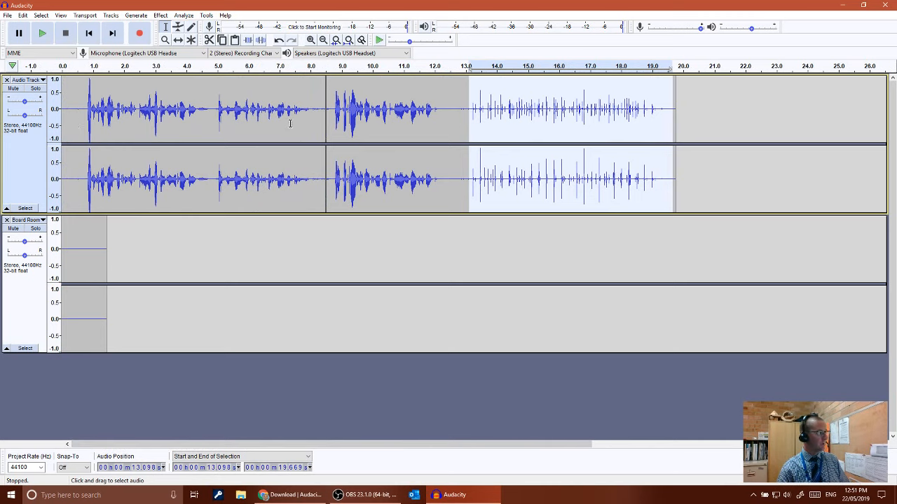
left_click_drag(332, 122, 468, 132)
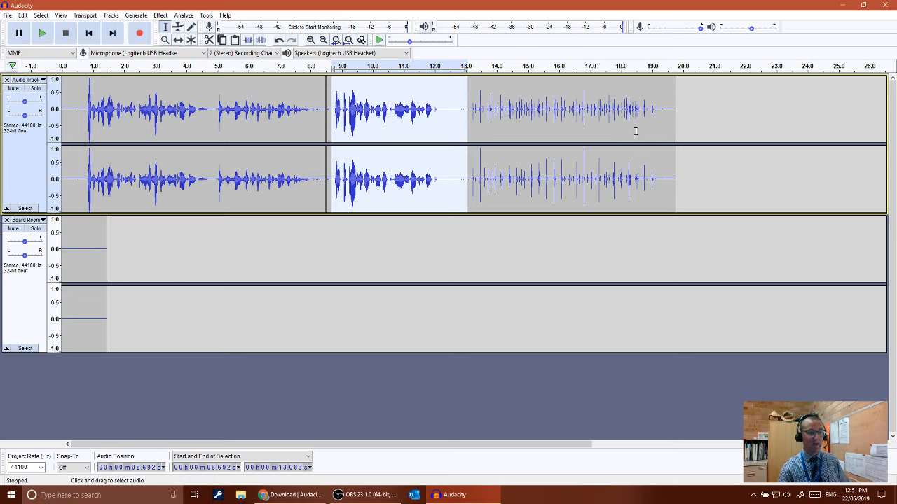
left_click_drag(670, 132, 458, 132)
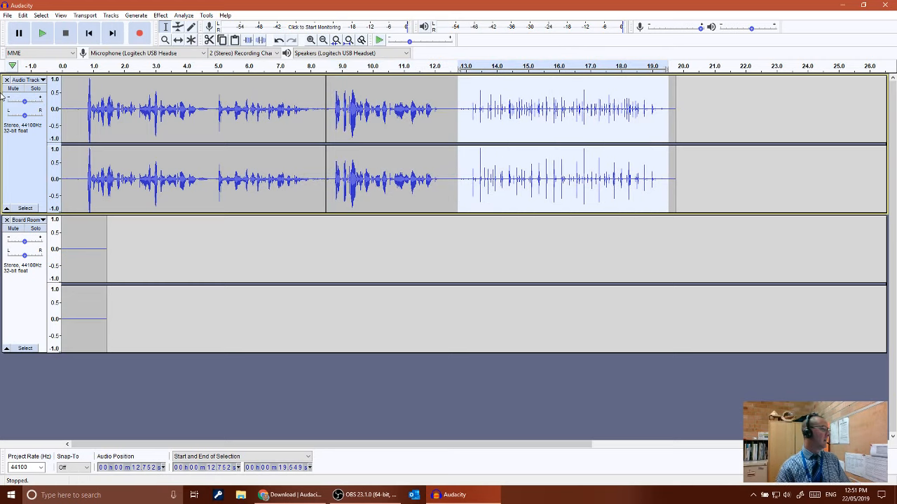
Step: Save the project to the Desktop as englishpodcast.aup, overwriting the existing project file
left_click(9, 15)
mouse_move(40, 75)
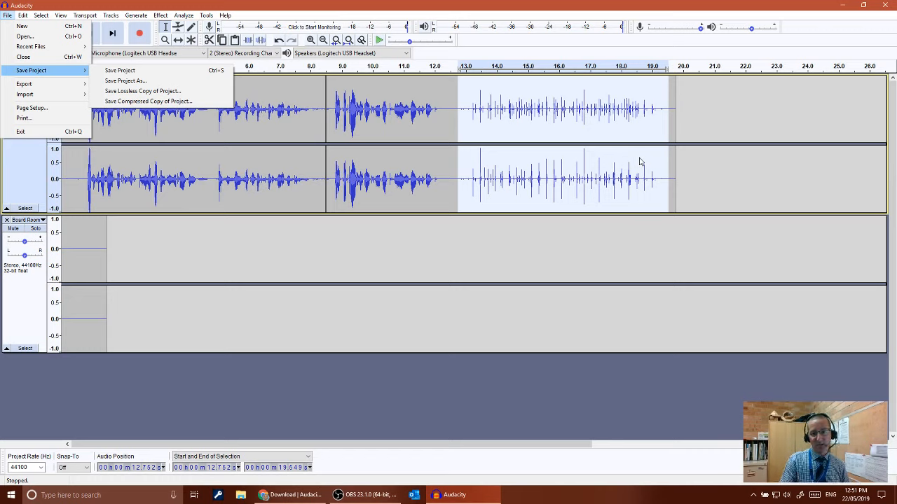
left_click(120, 70)
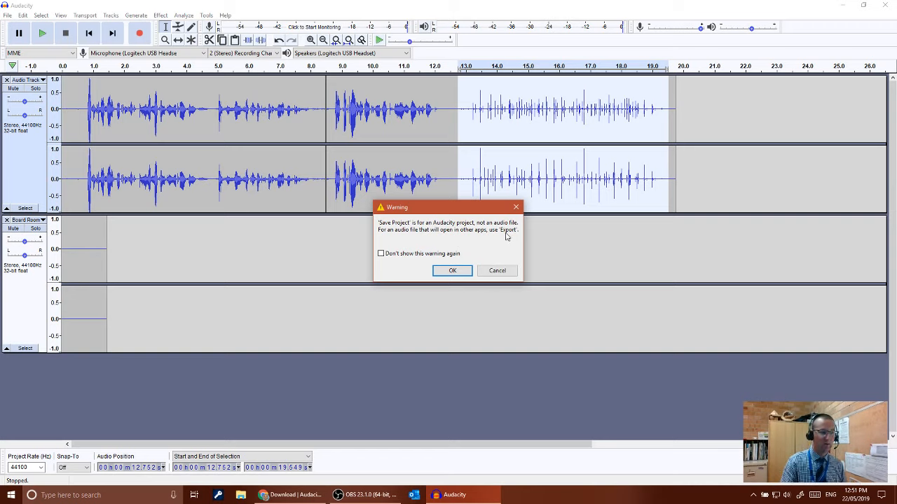
left_click(454, 272)
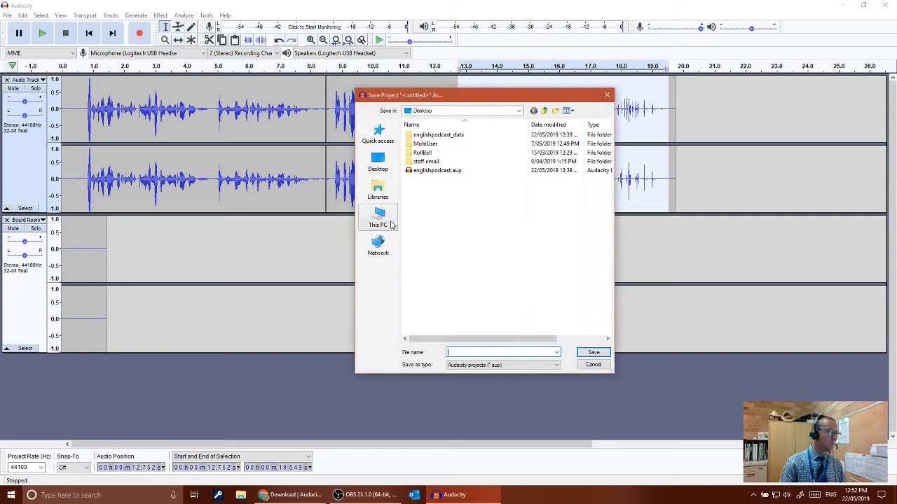
left_click(440, 172)
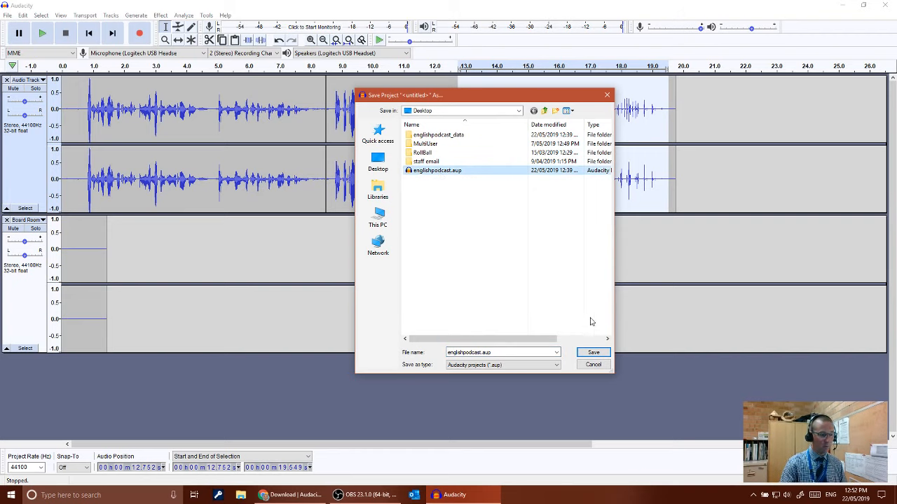
left_click(592, 352)
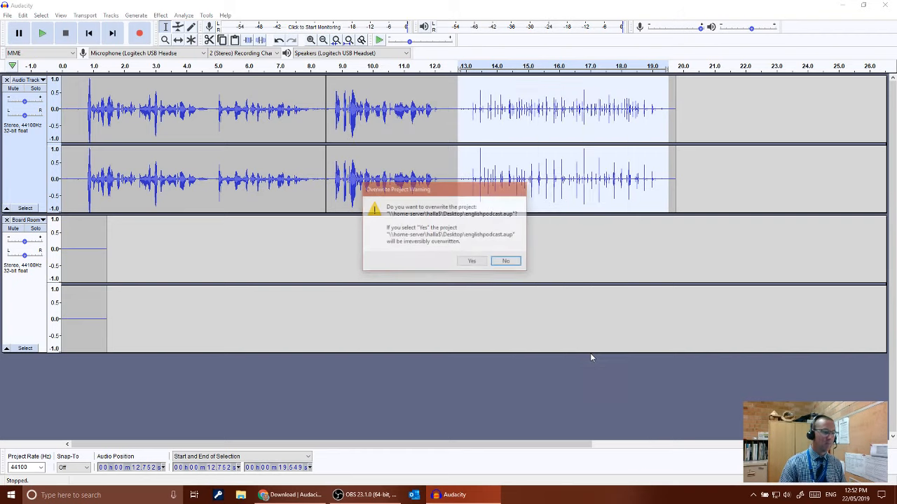
left_click(480, 262)
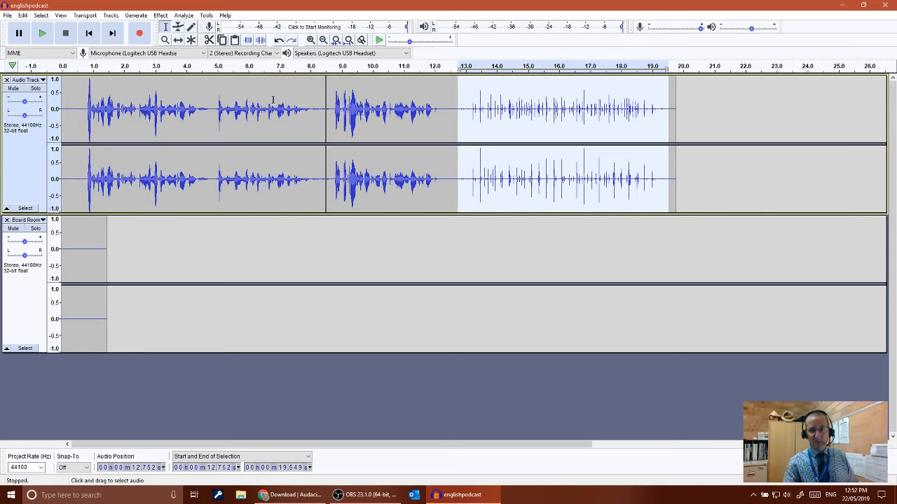
Step: Export the project as englishpodcast.mp3 to the Desktop, replacing the existing file and accepting the stereo mixdown
left_click(7, 15)
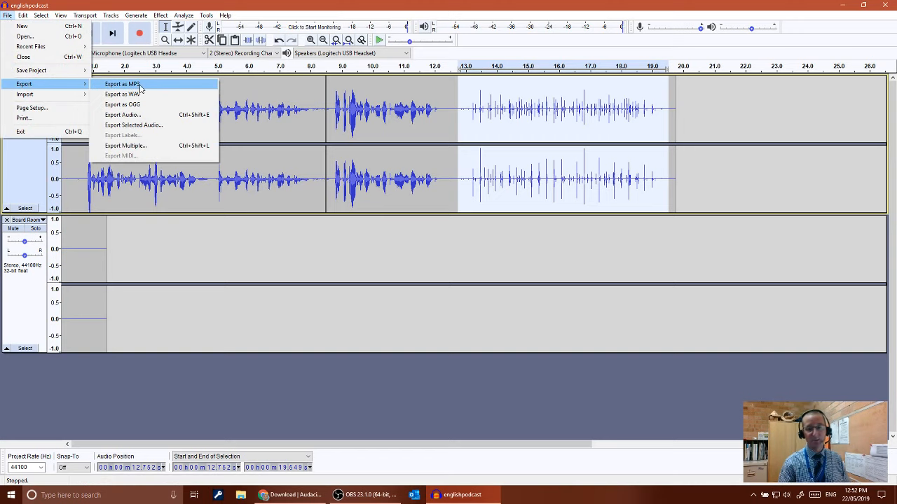
left_click(139, 85)
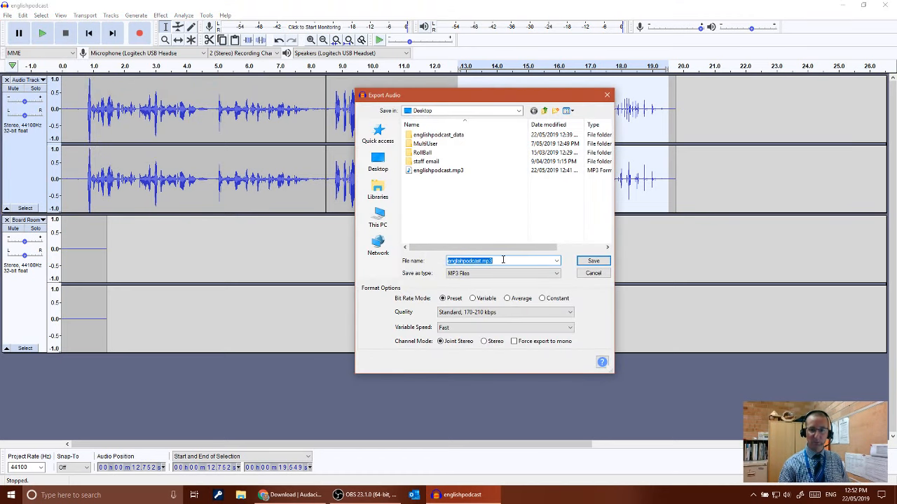
left_click(503, 260)
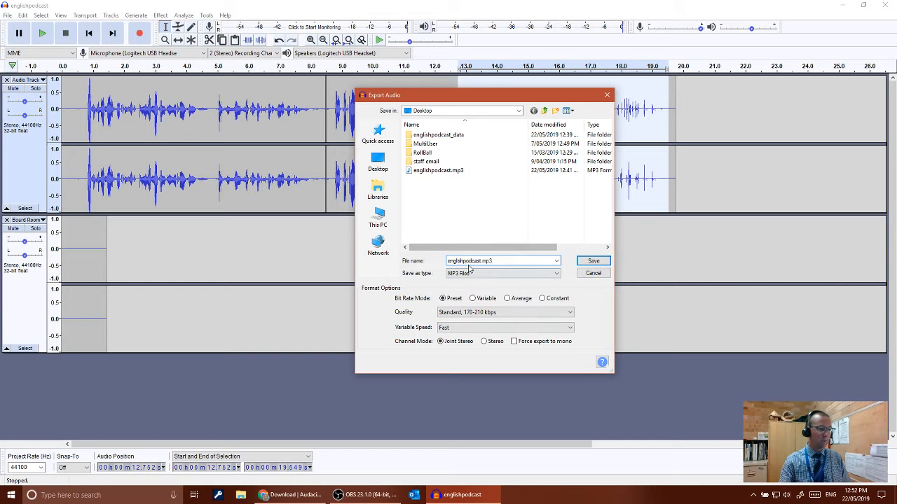
left_click(594, 262)
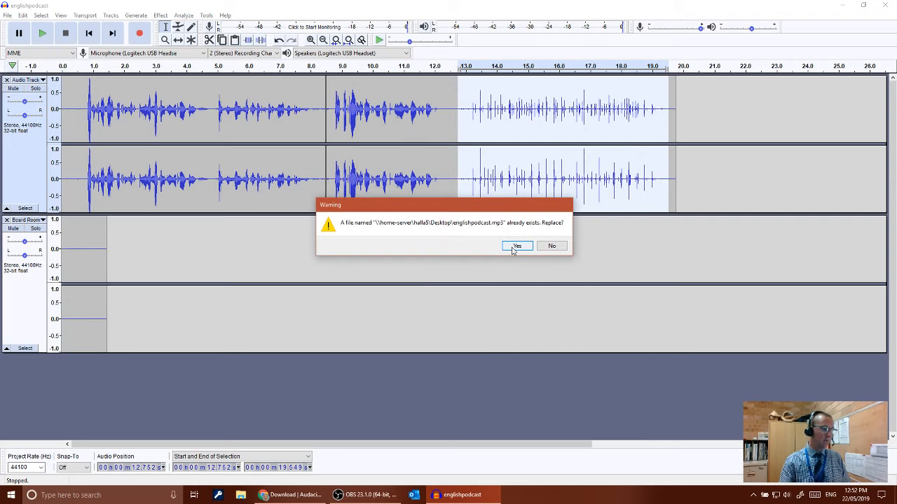
left_click(515, 248)
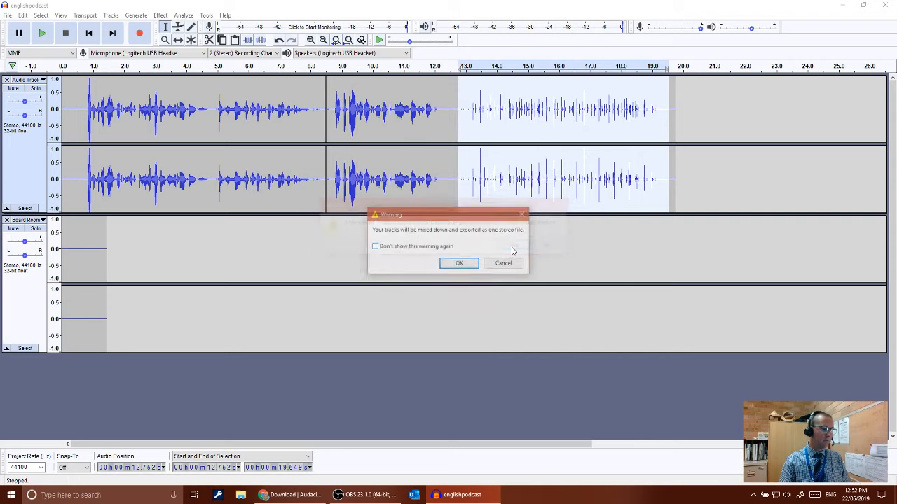
left_click(457, 264)
Step: Fill in the artist's name and set the track title to Dogs in the export's metadata tags
left_click(393, 187)
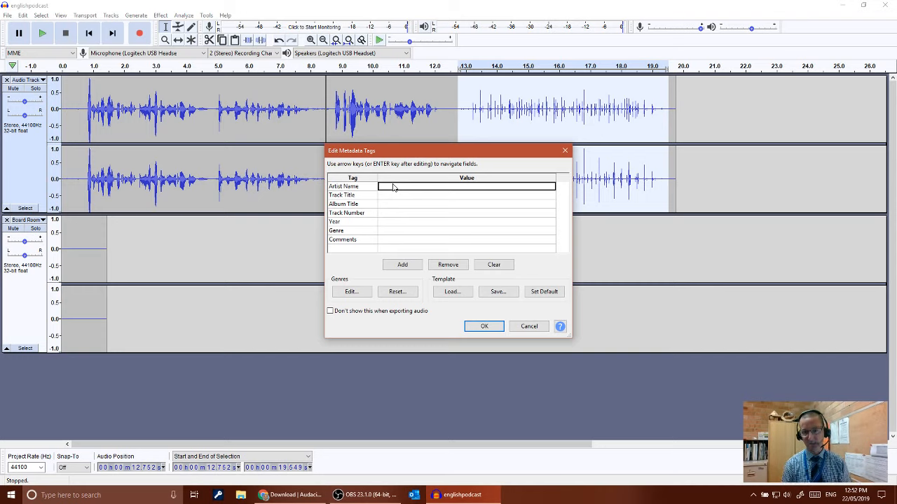
left_click(393, 187)
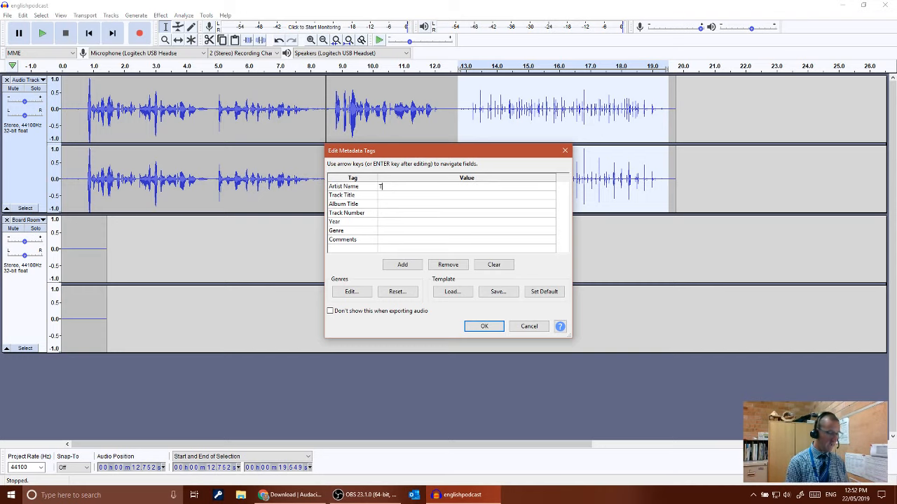
type("Tony")
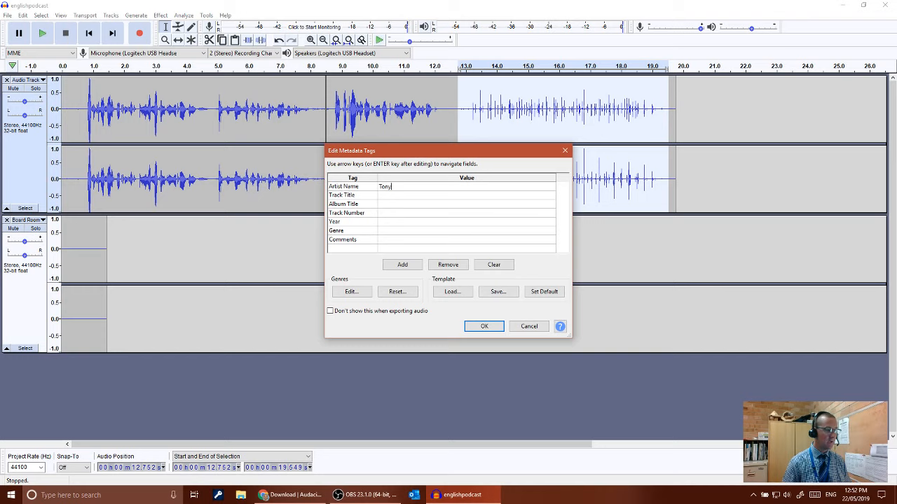
left_click(389, 196)
type("Dogs")
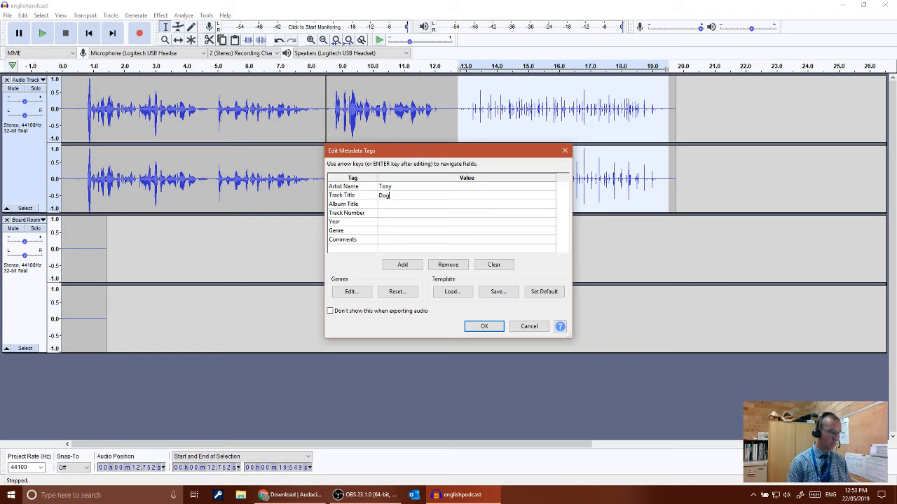
Step: Set the track number to 1 and the year to 2019 in the metadata tags
left_click(389, 206)
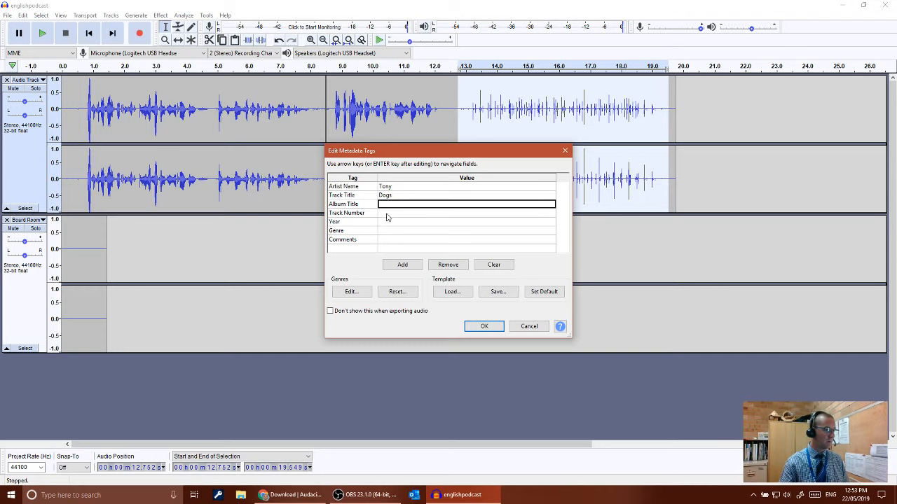
left_click(388, 215)
type("1")
left_click(390, 222)
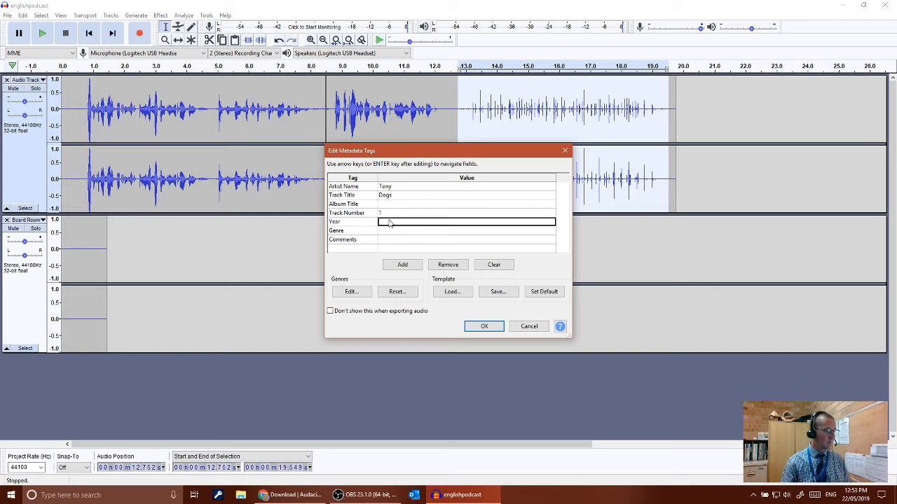
type("2019")
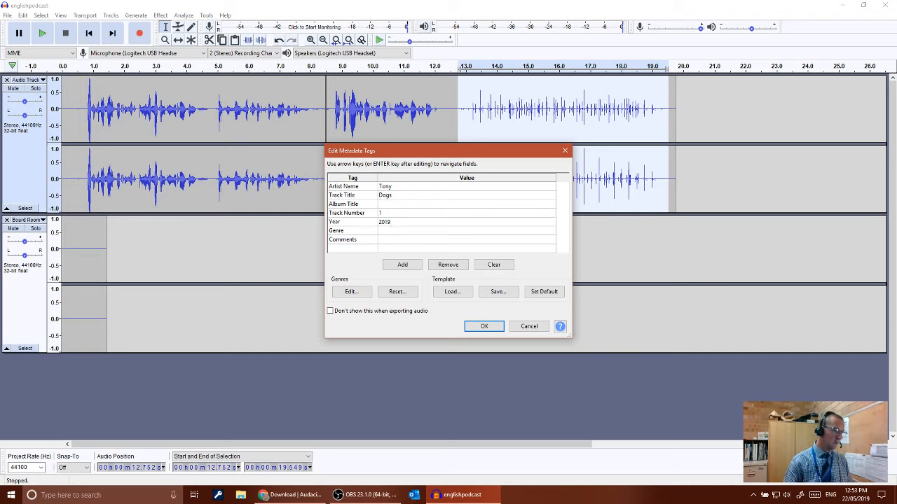
Step: Set the genre tag to Vocal and accept the metadata to run the MP3 export
left_click(390, 233)
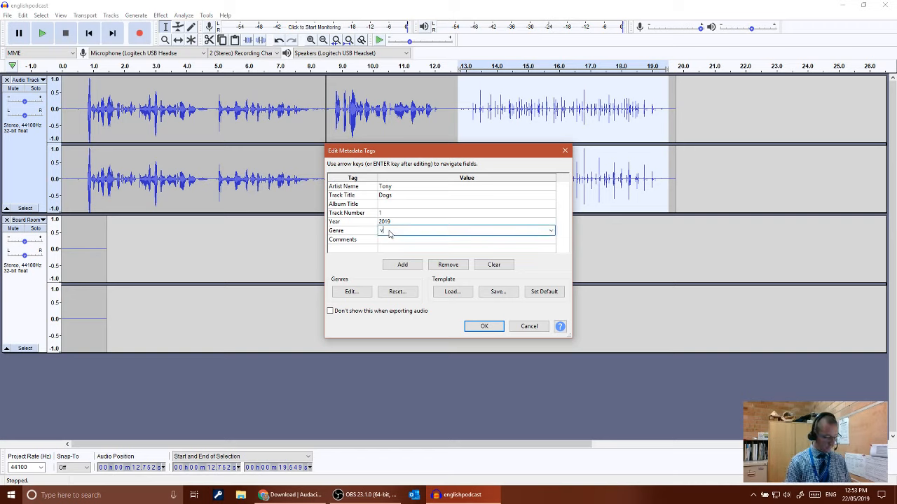
type("vocal")
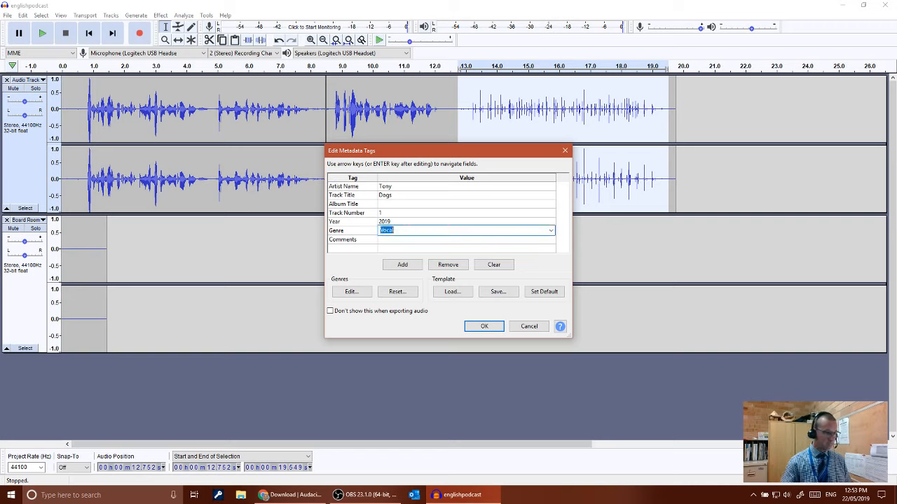
left_click(391, 240)
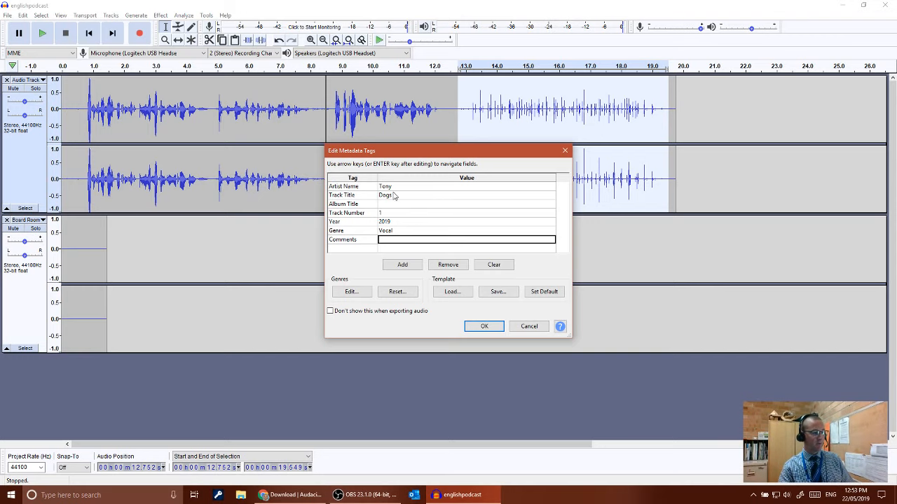
left_click(493, 327)
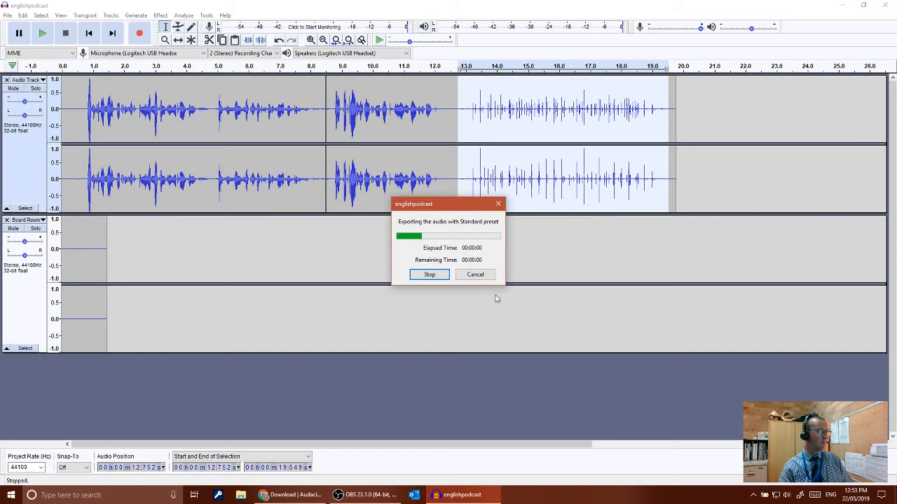